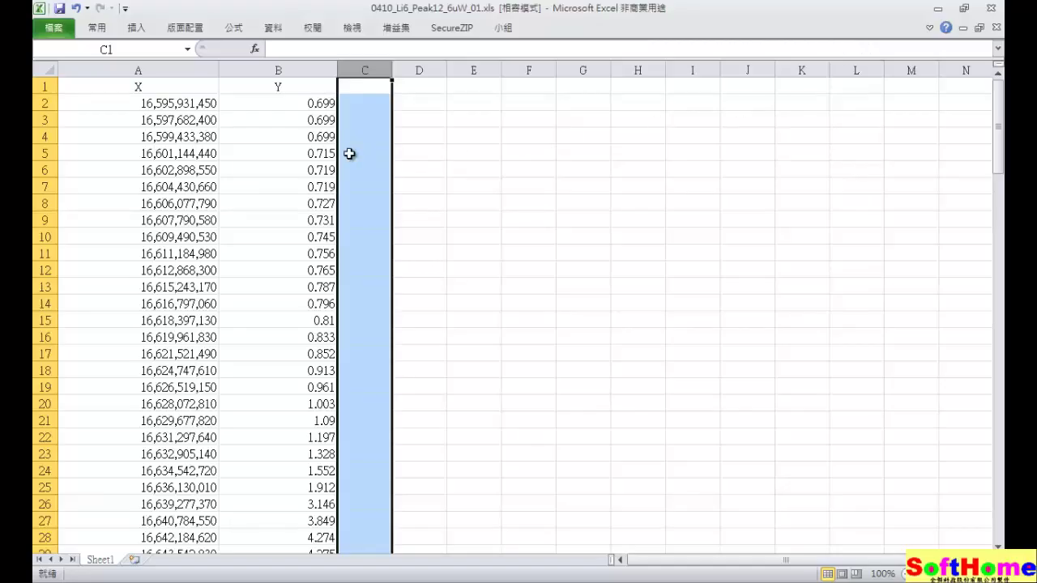
- Inspect the spreadsheet's X column A and Y column B, checking values from A2 to row 136
click(349, 154)
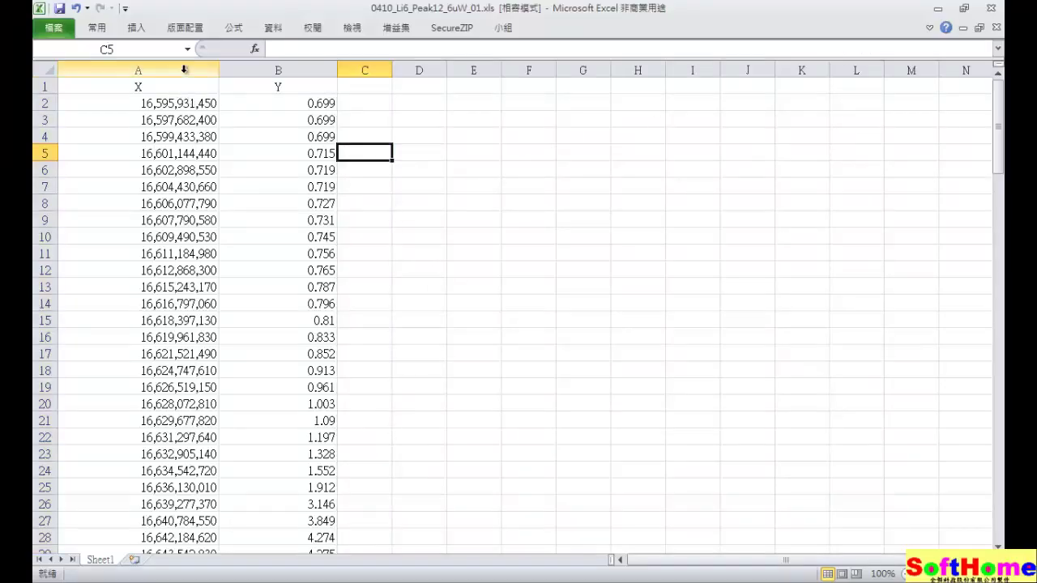
click(185, 69)
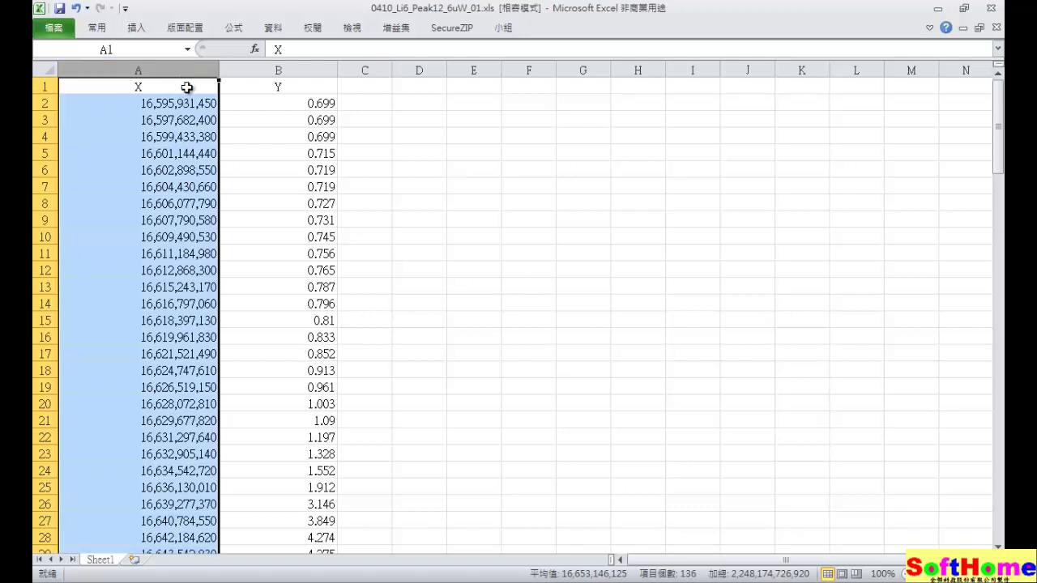
click(187, 104)
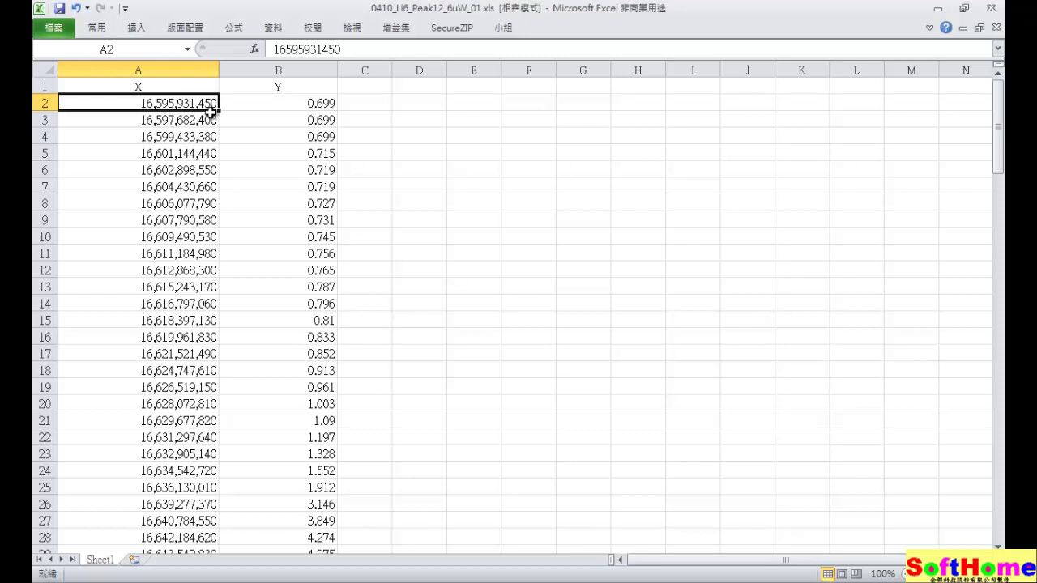
click(276, 68)
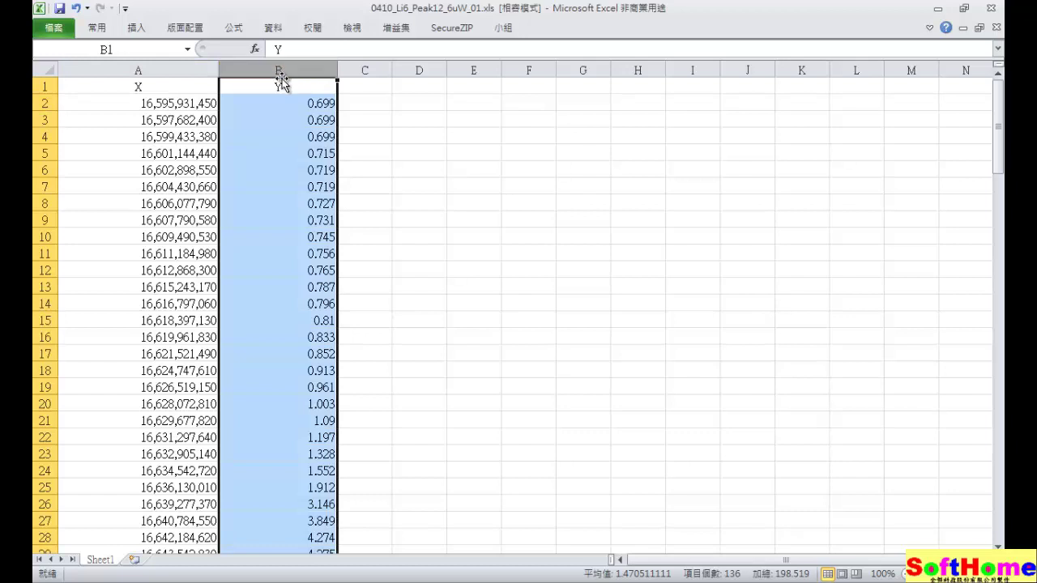
click(204, 72)
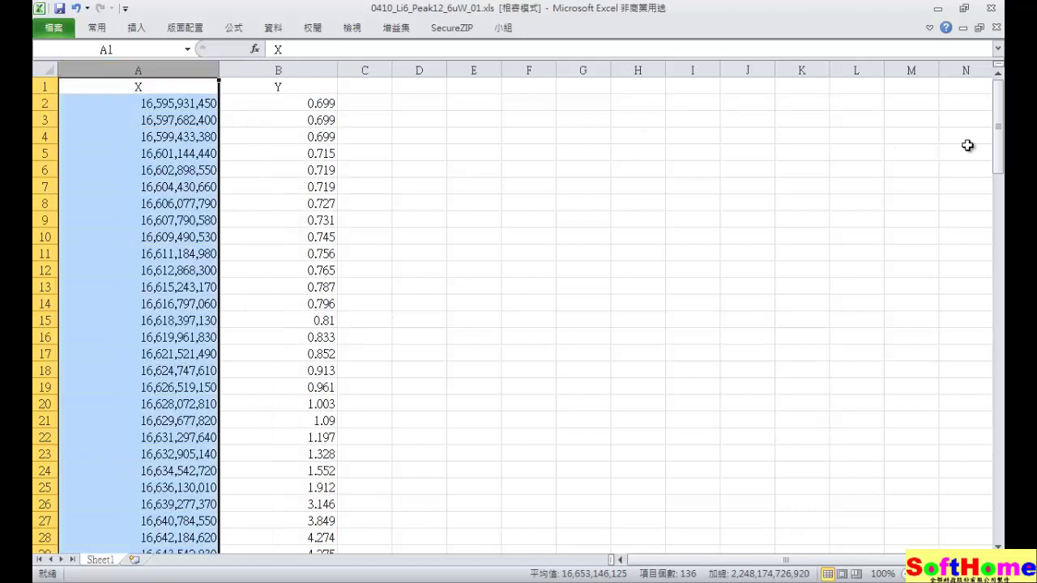
drag(1001, 162, 933, 544)
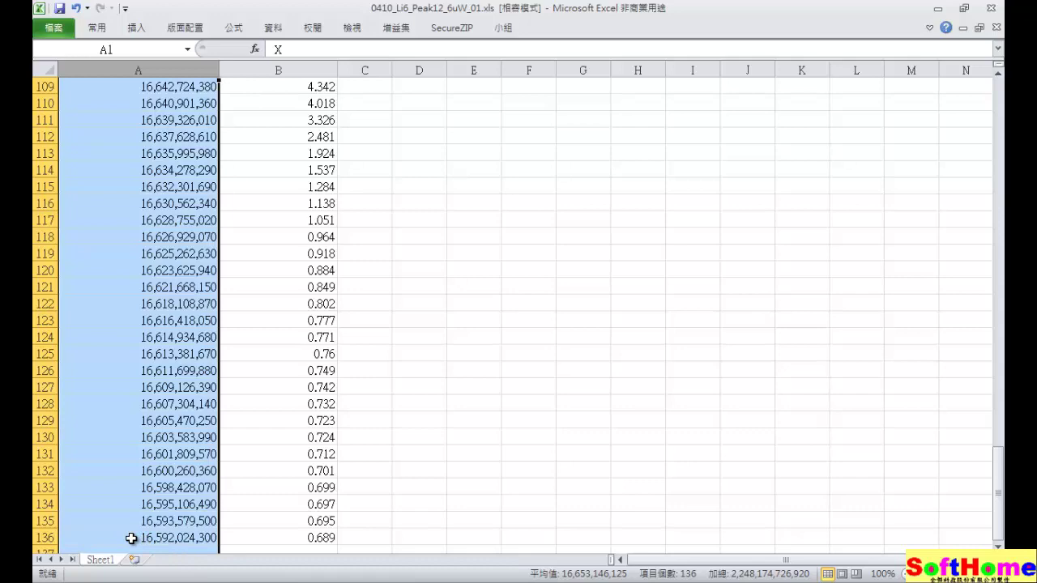
click(195, 537)
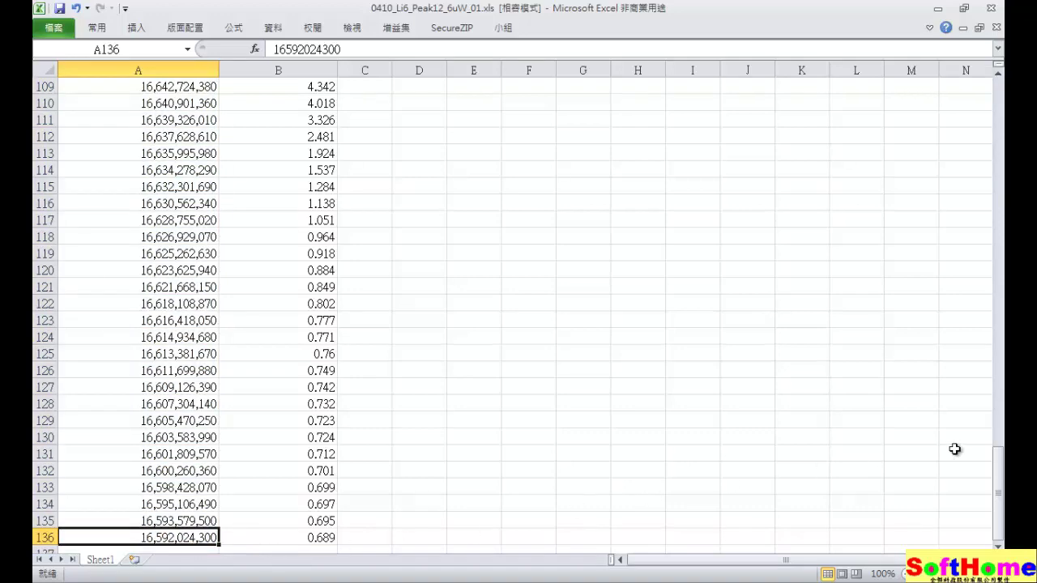
drag(999, 494, 999, 121)
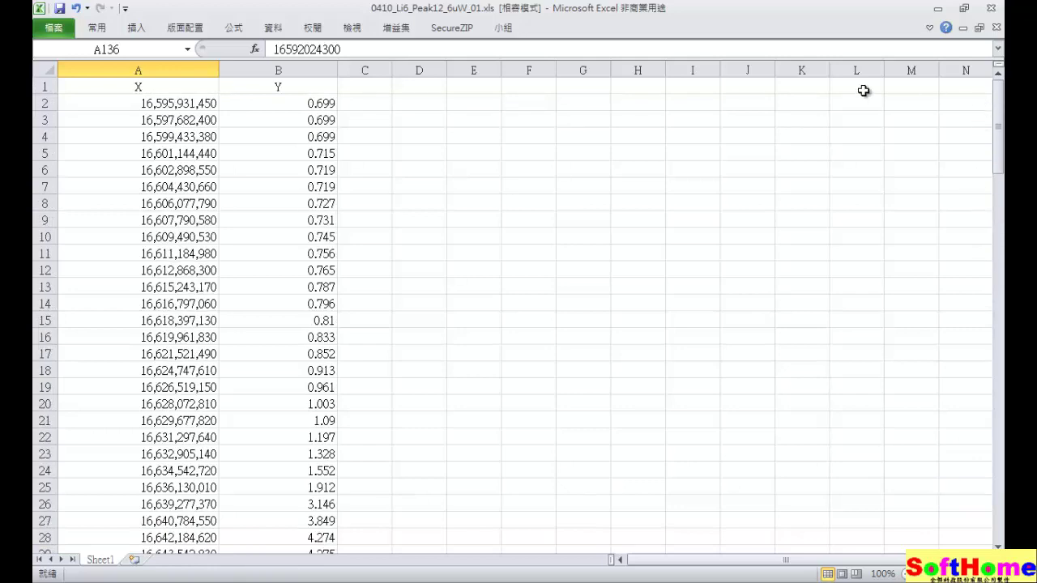
click(210, 104)
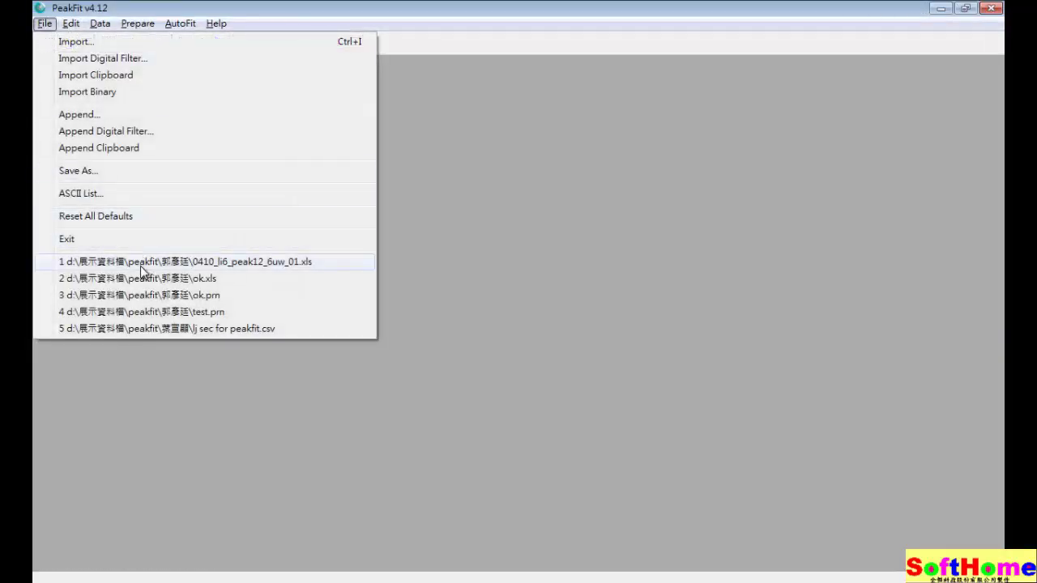
- Reload 0410_li6_peak12_6uw_01.xls with A|A as X and A|B as Y, then move the plot window
click(144, 266)
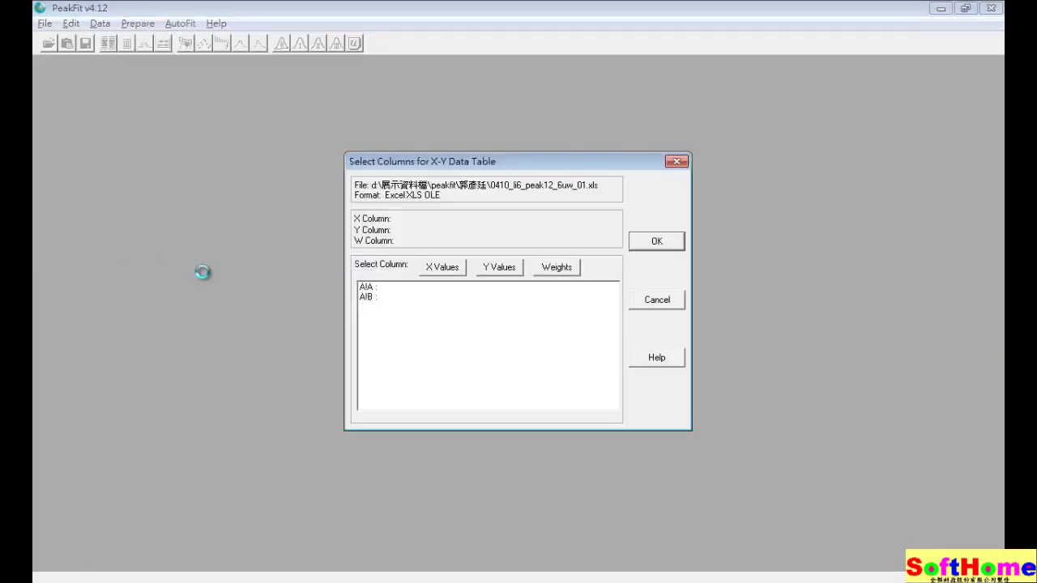
double_click(367, 287)
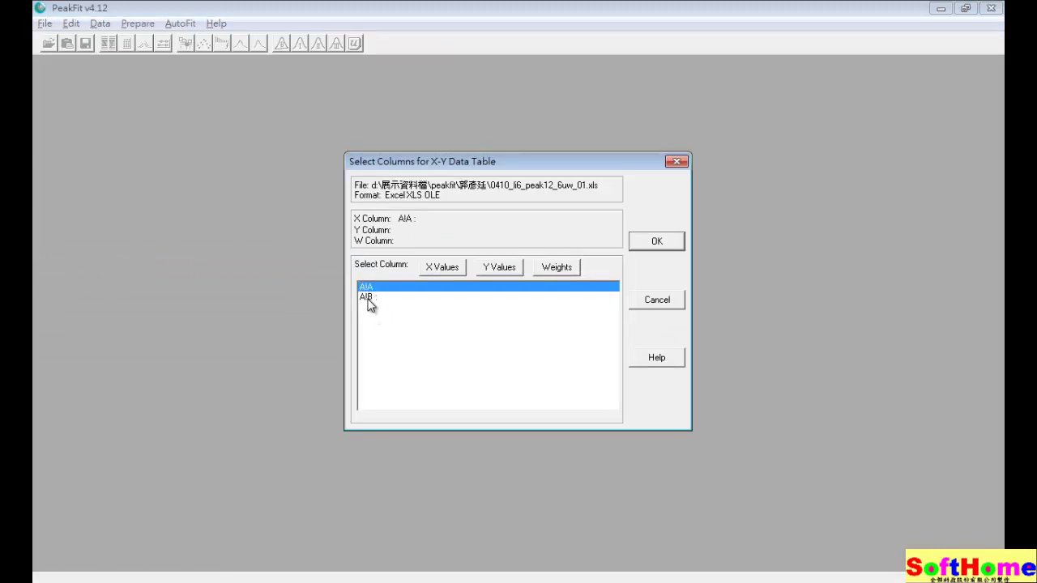
double_click(367, 297)
click(652, 242)
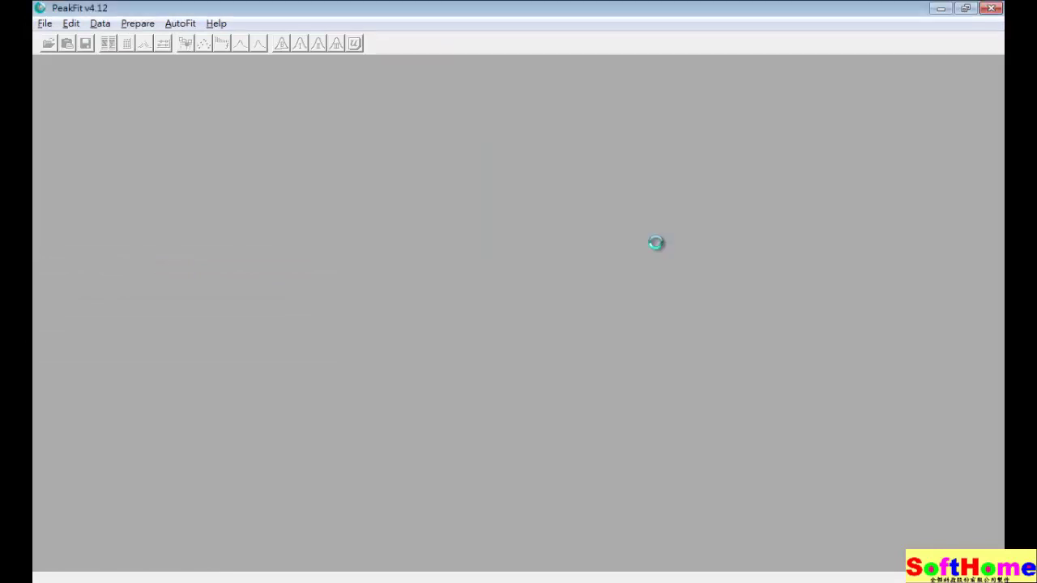
click(436, 371)
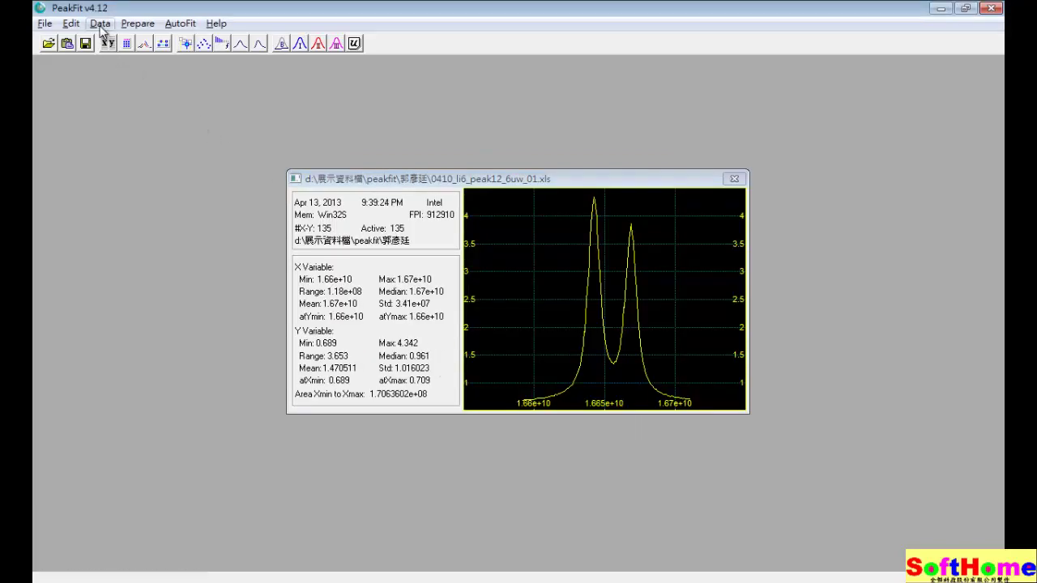
drag(581, 186, 476, 157)
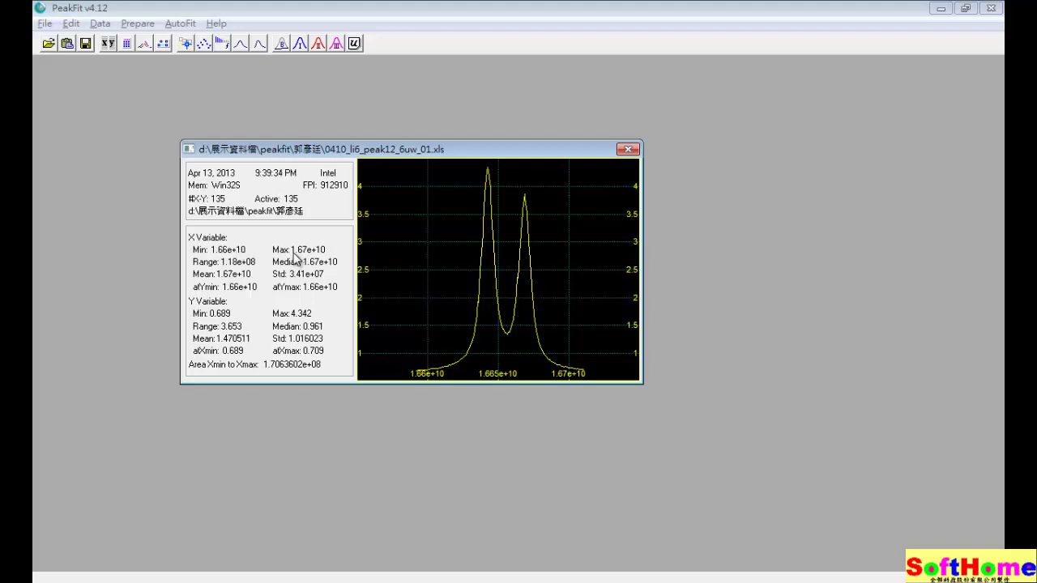
click(72, 24)
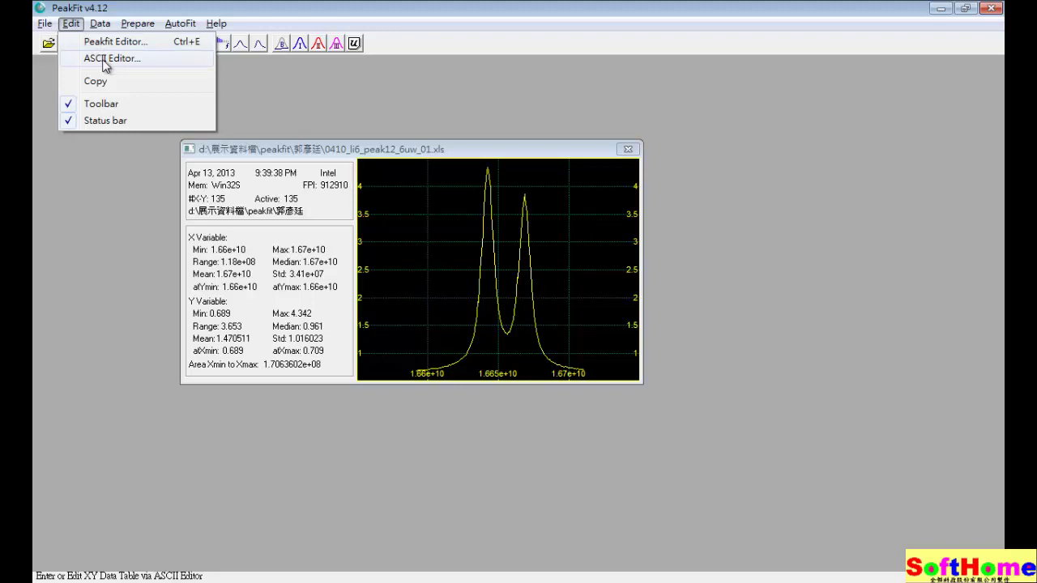
click(104, 41)
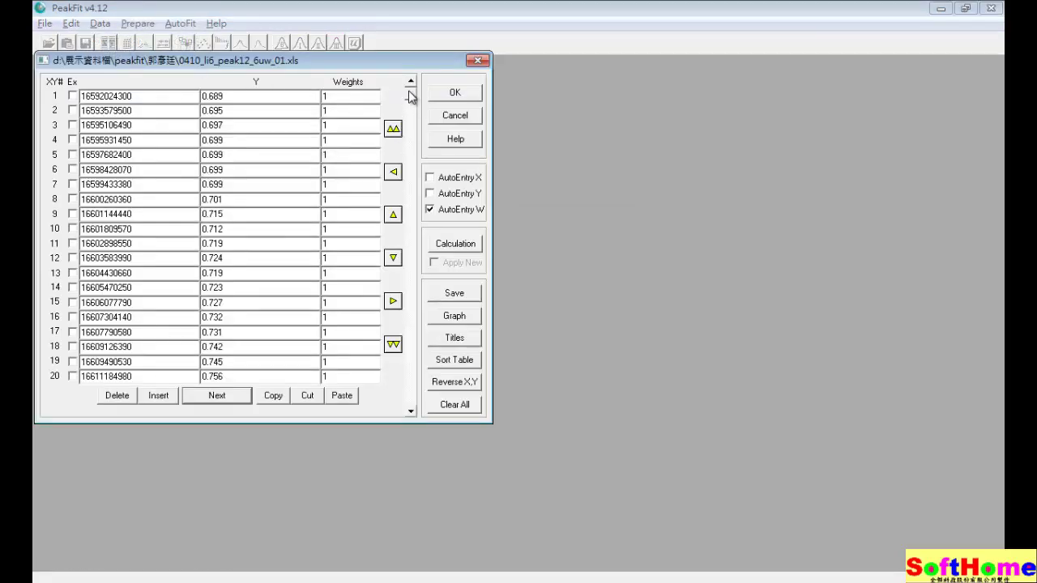
drag(410, 96, 407, 409)
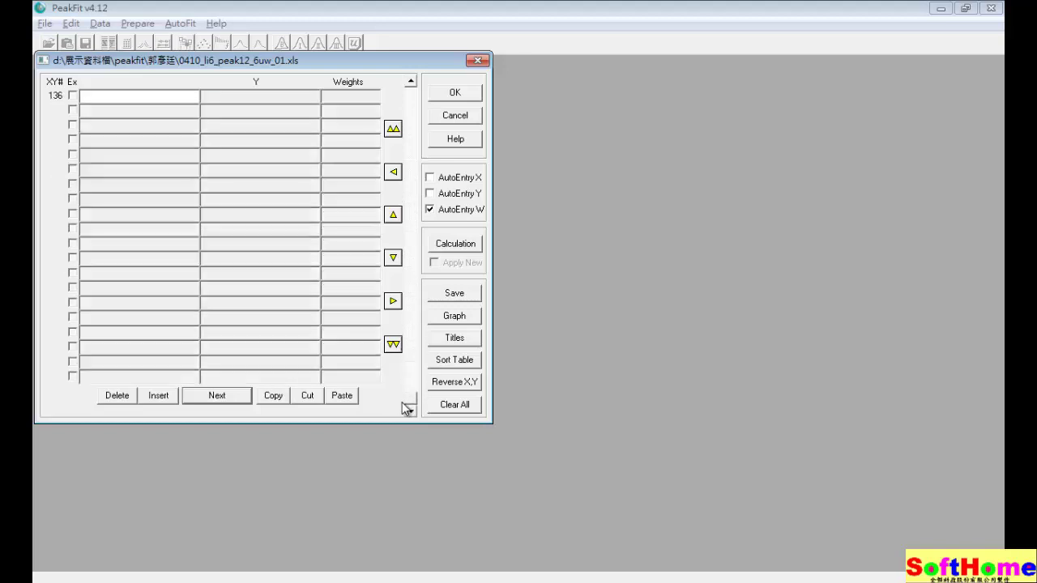
click(417, 358)
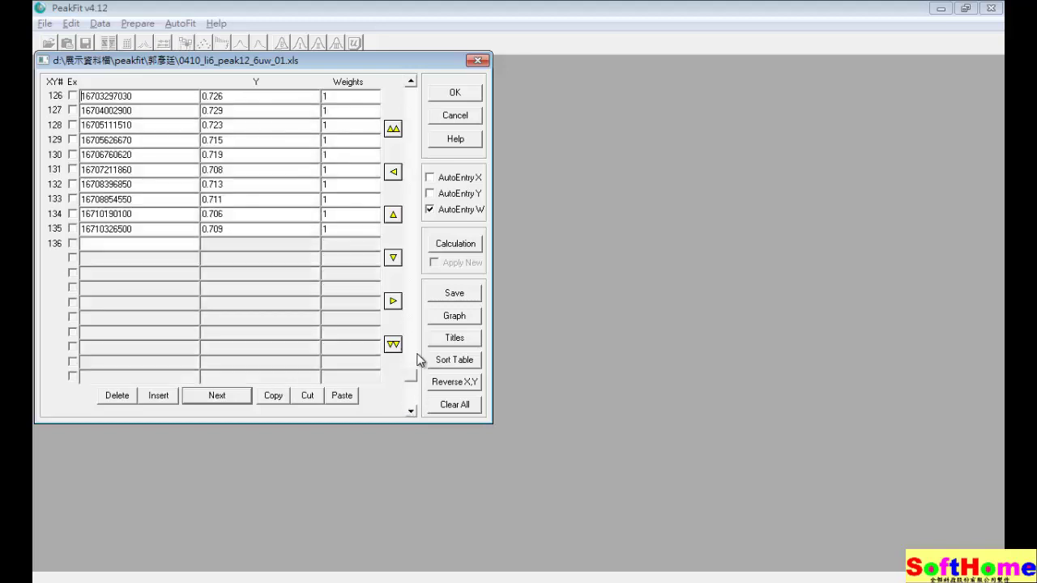
click(477, 61)
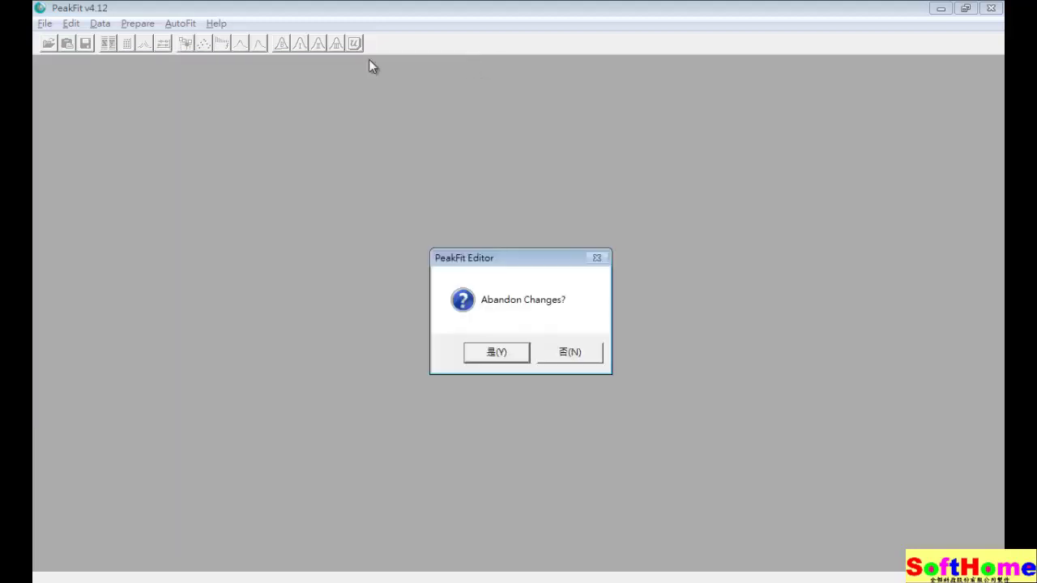
click(558, 355)
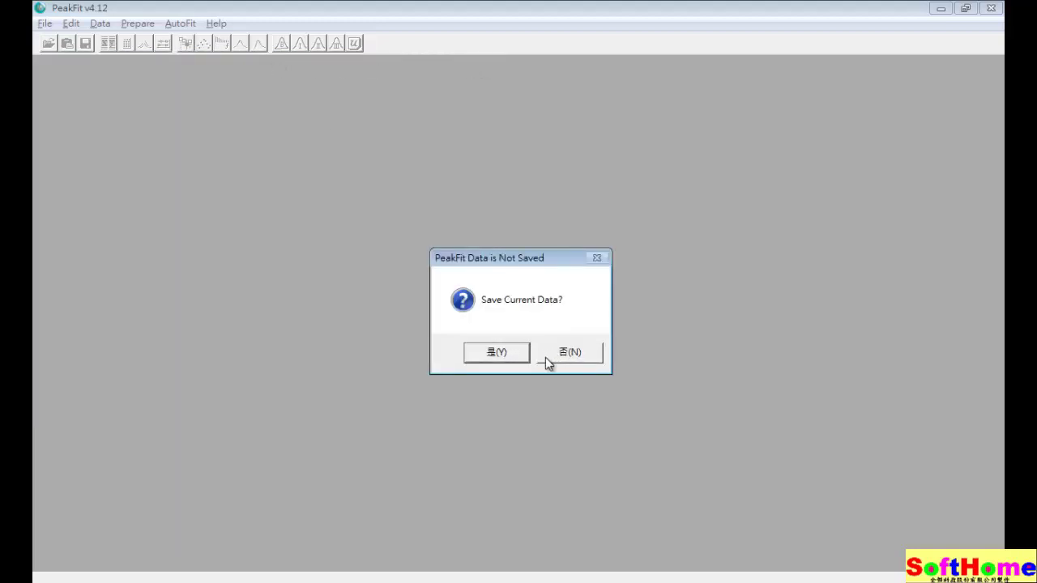
click(550, 356)
click(100, 23)
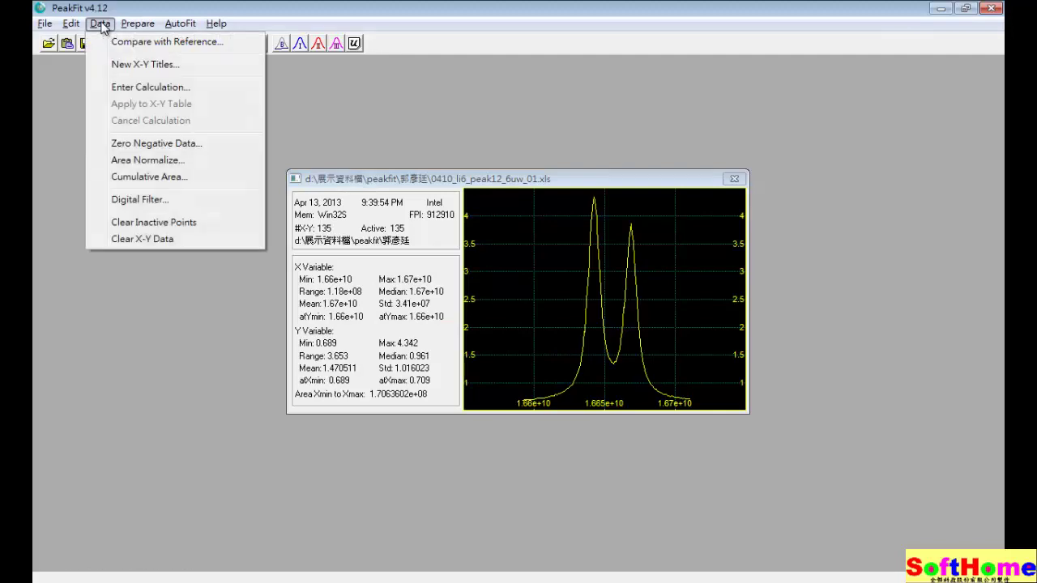
mouse_move(70, 24)
click(100, 58)
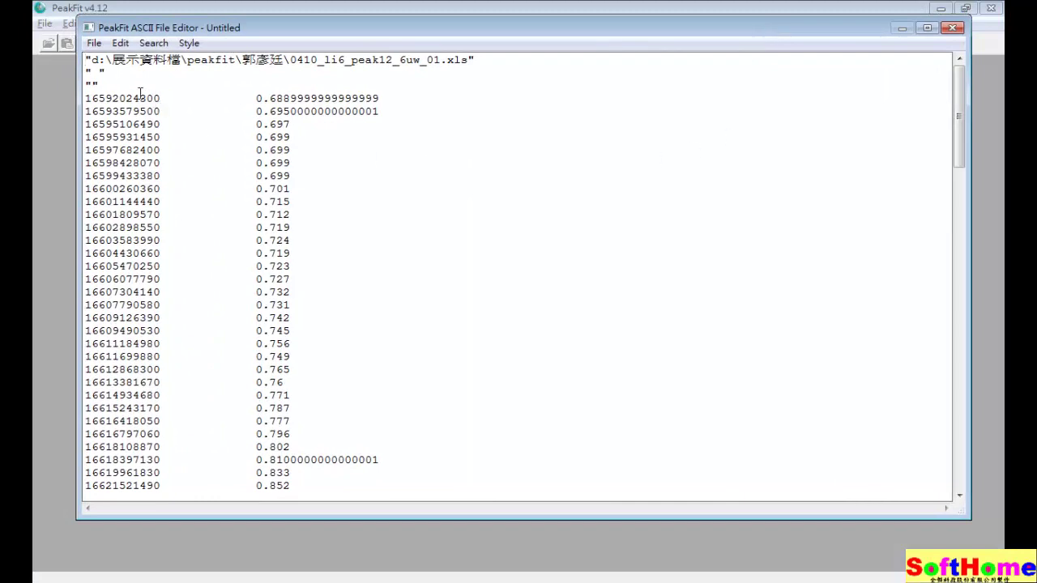
drag(141, 103, 148, 137)
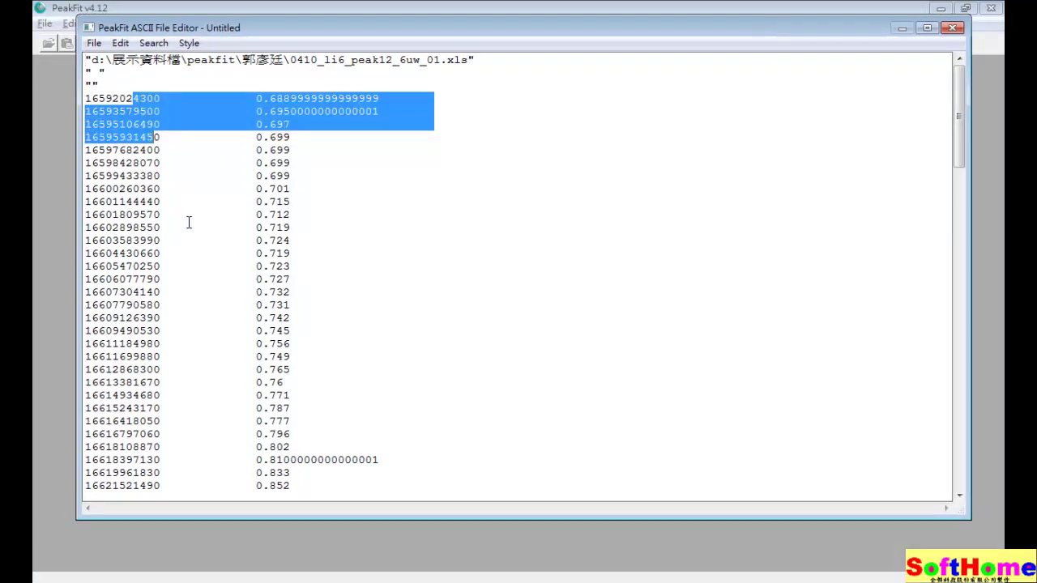
scroll(189, 223, down, 20)
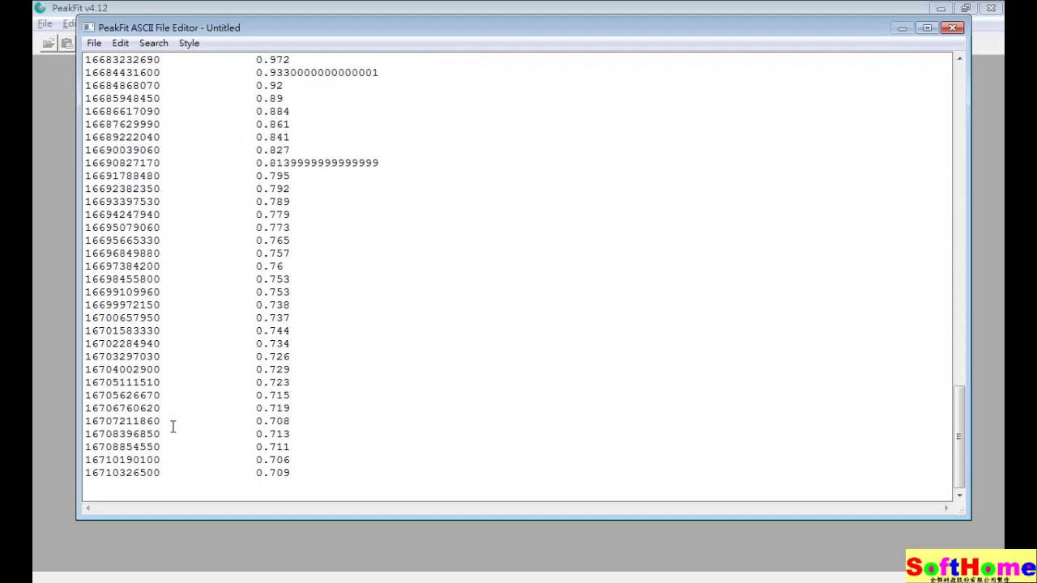
scroll(193, 409, up, 20)
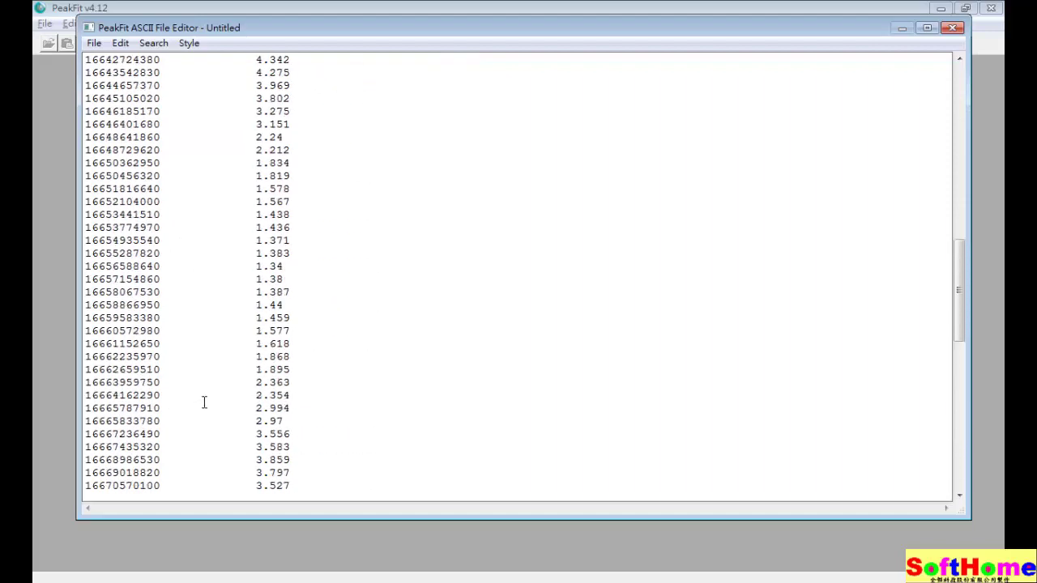
click(952, 28)
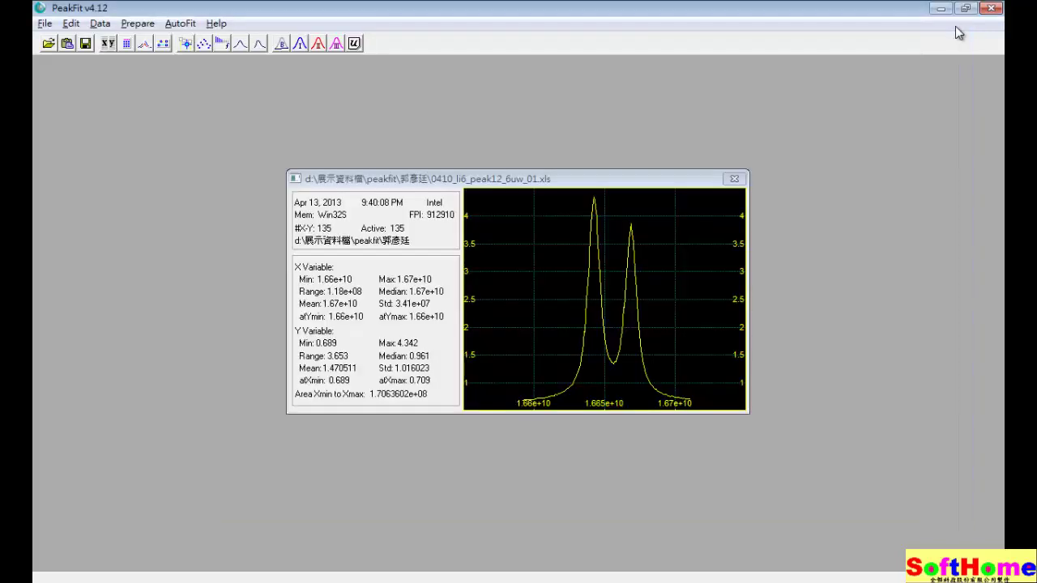
click(102, 24)
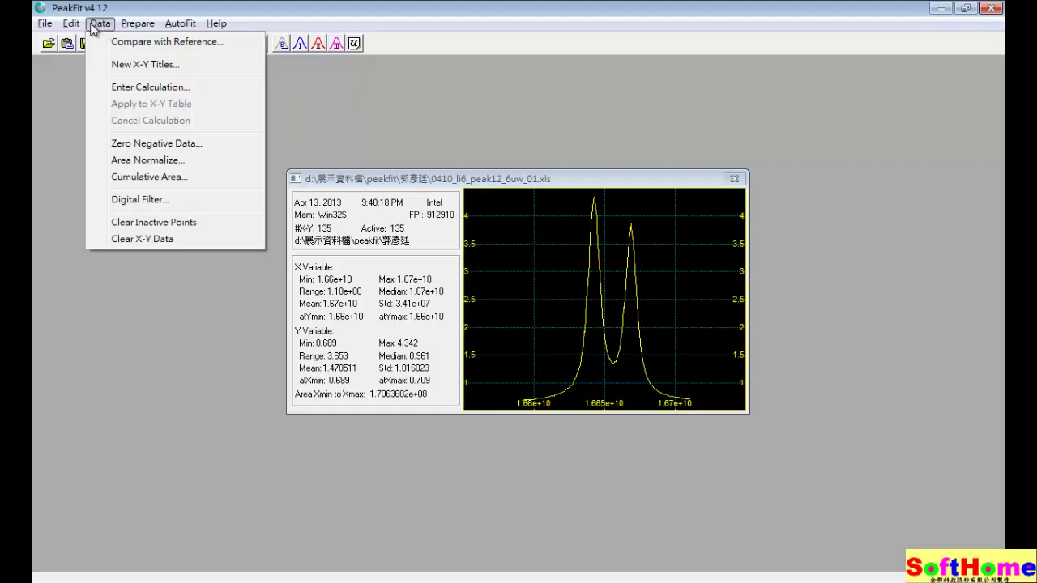
mouse_move(139, 26)
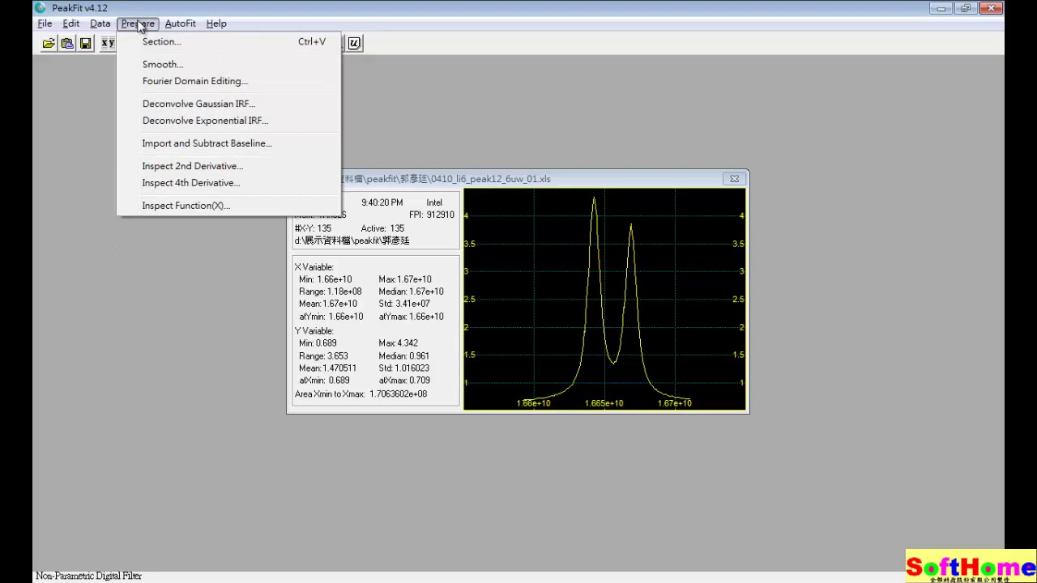
click(193, 166)
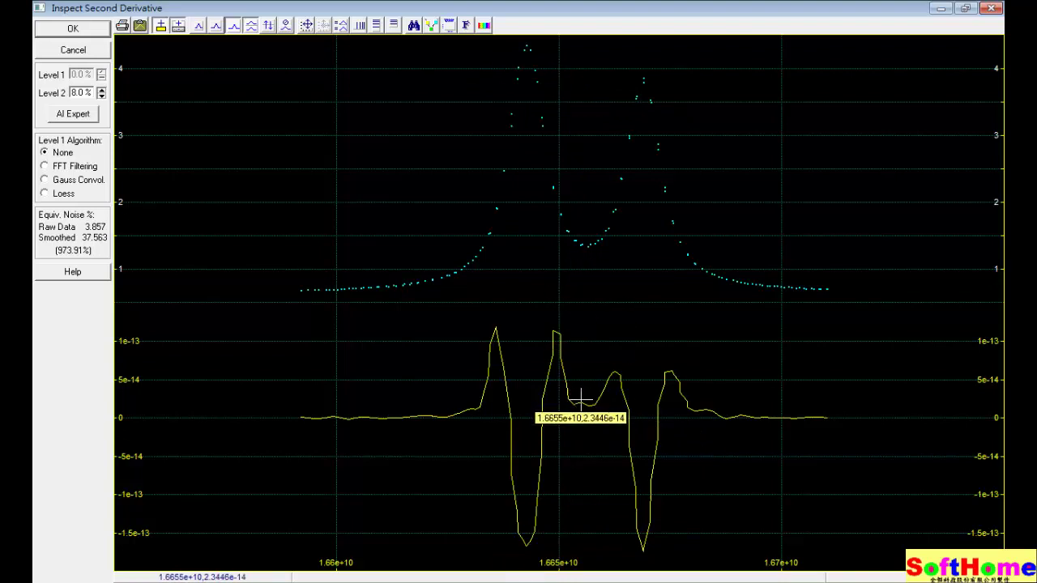
click(72, 118)
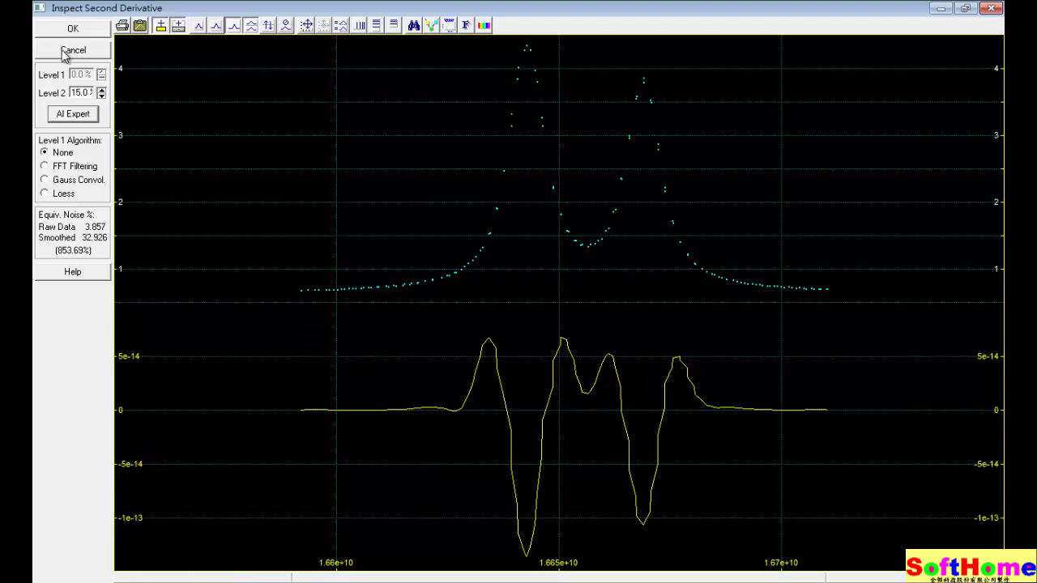
click(63, 52)
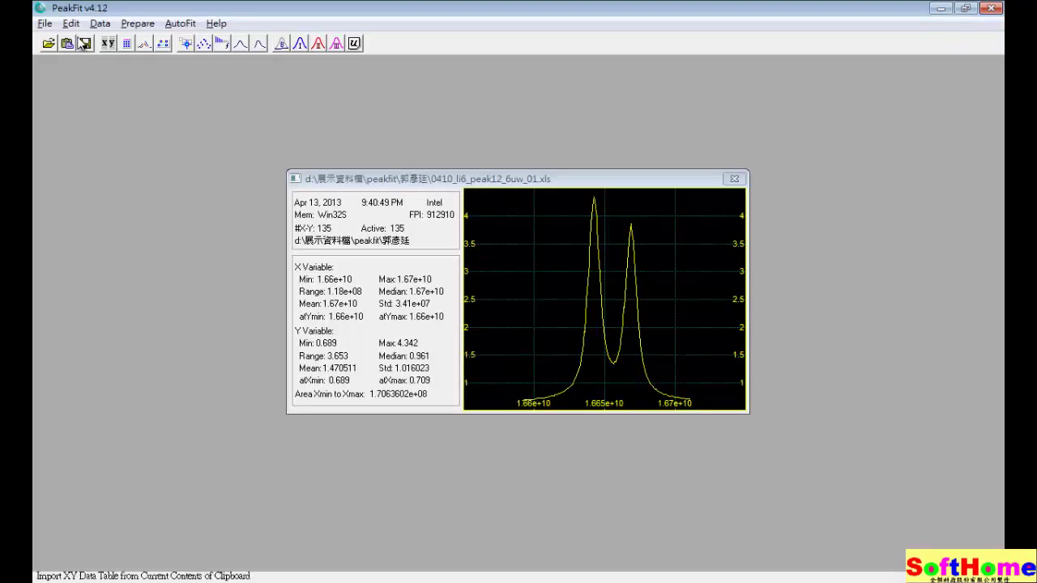
click(140, 25)
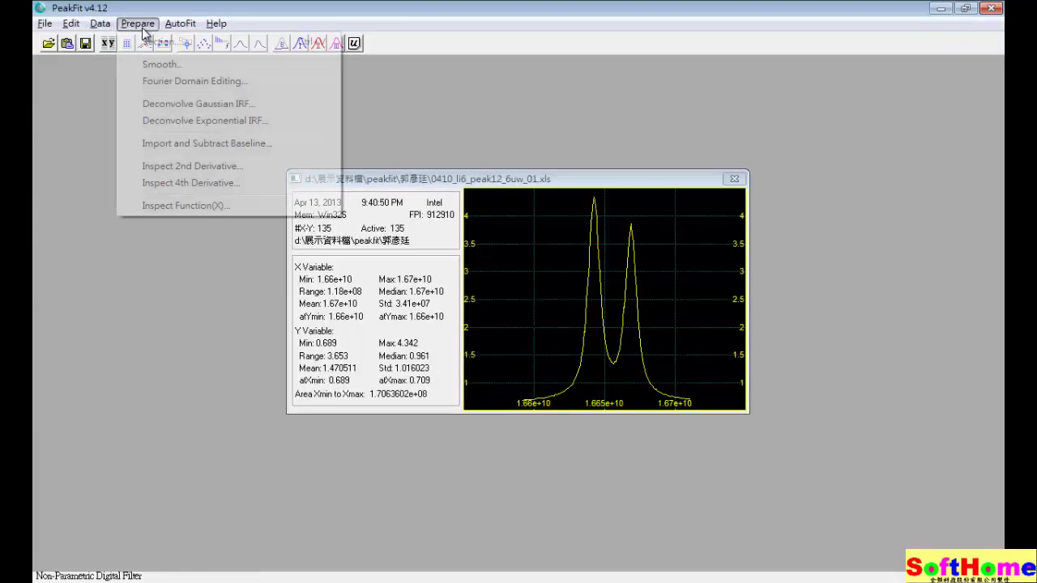
click(178, 185)
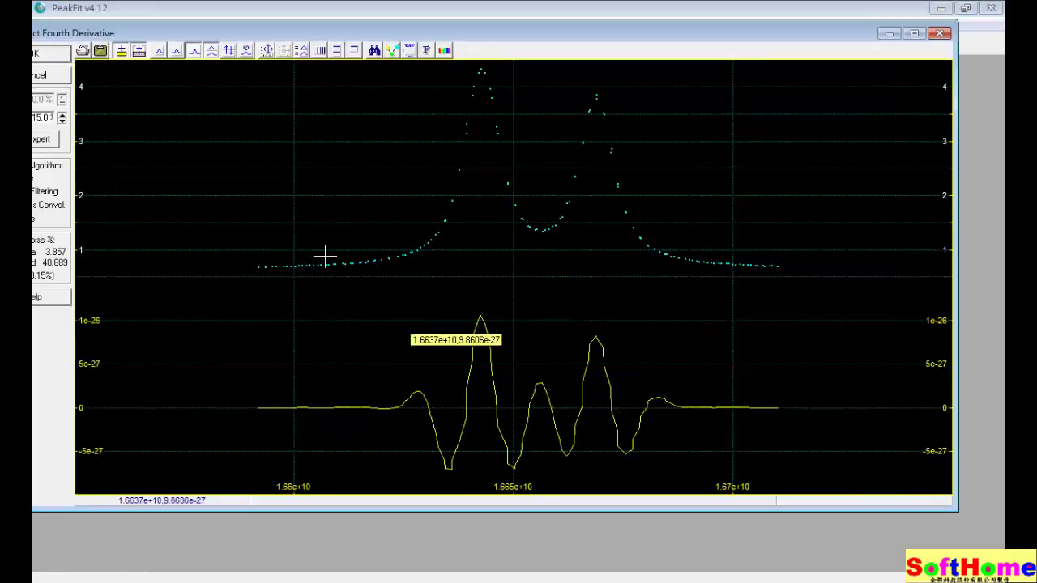
drag(338, 33, 427, 25)
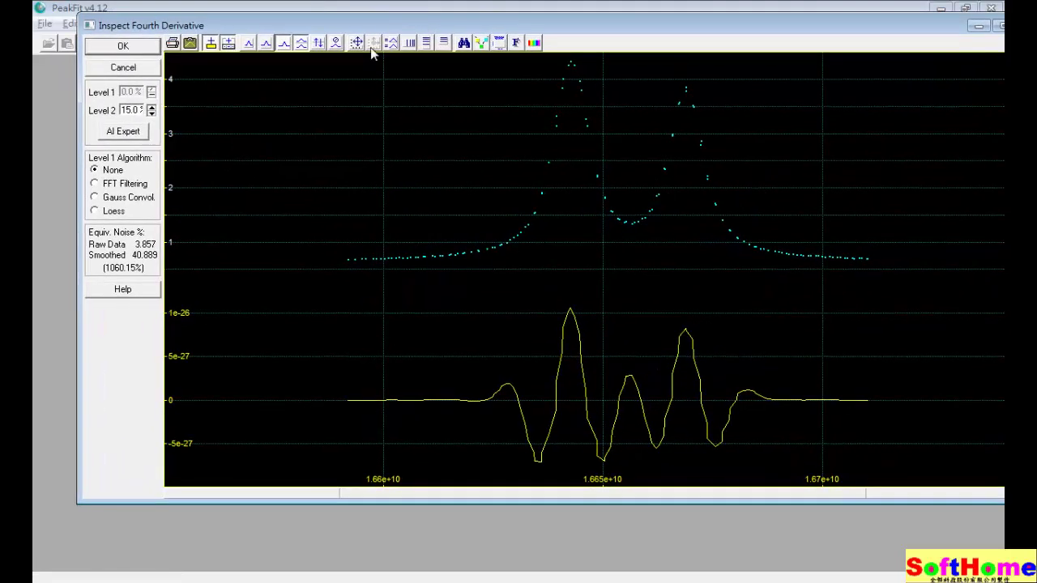
click(122, 132)
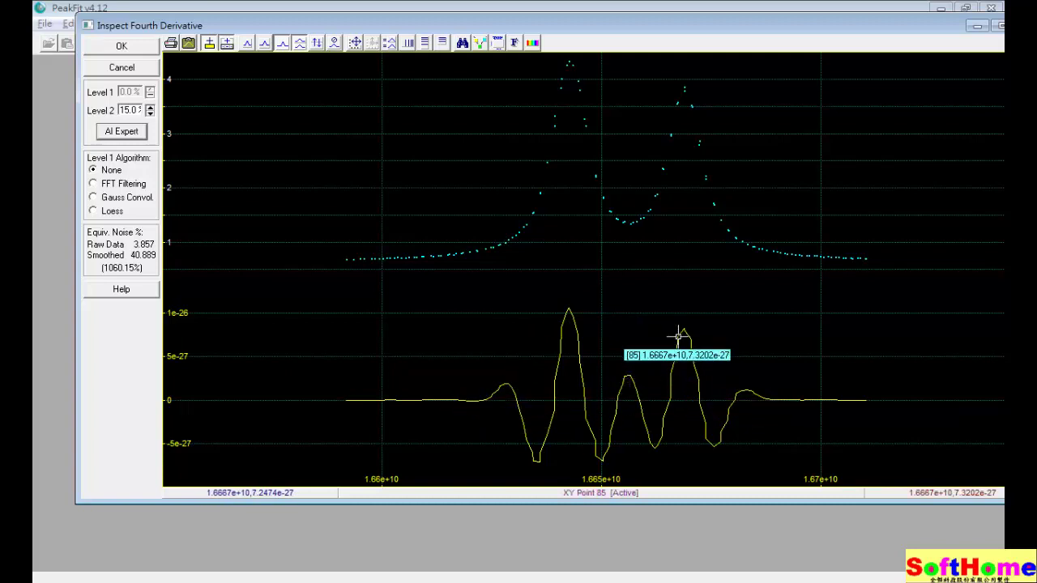
click(106, 70)
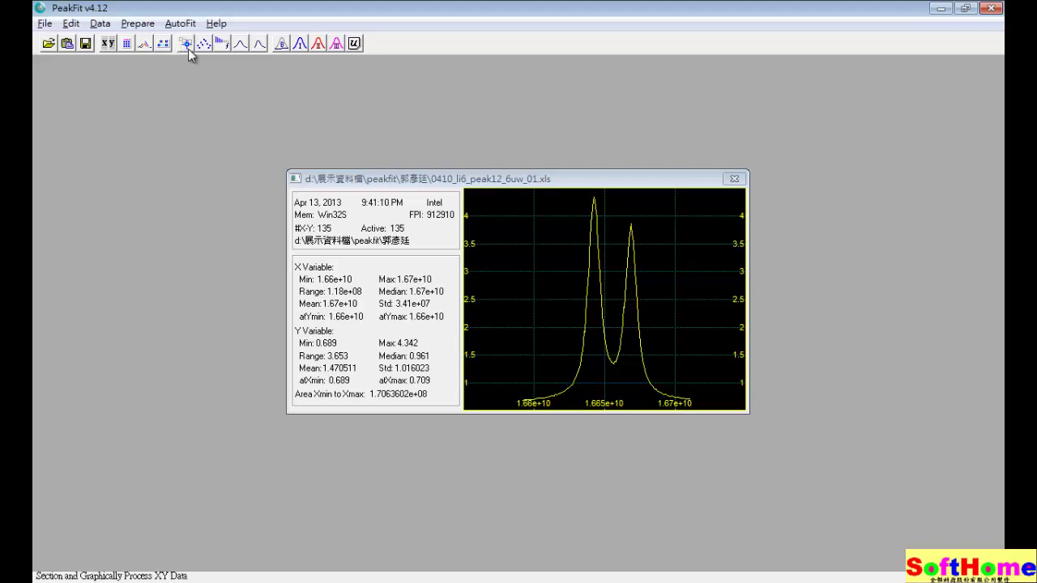
click(137, 24)
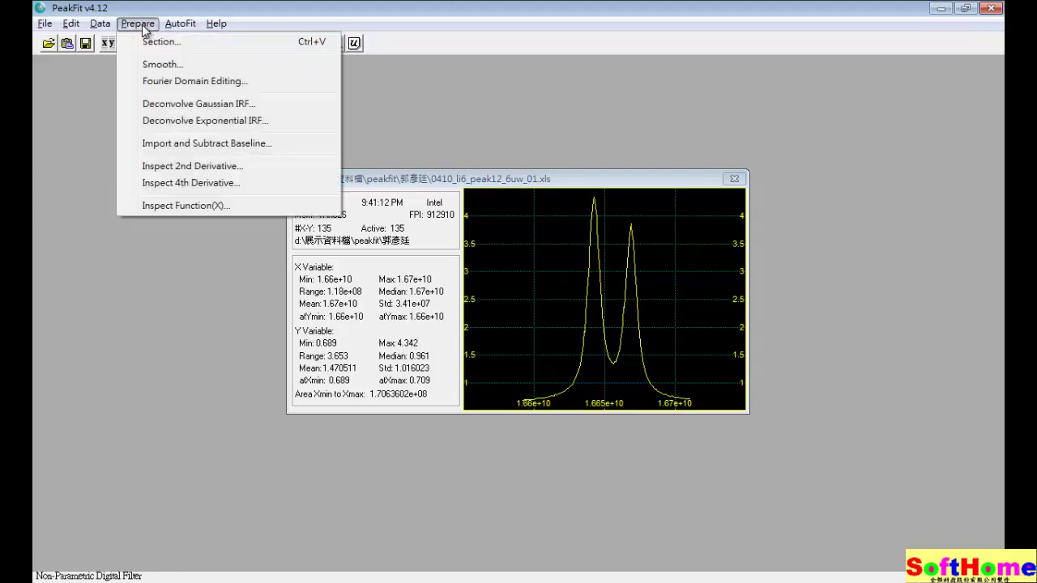
click(192, 105)
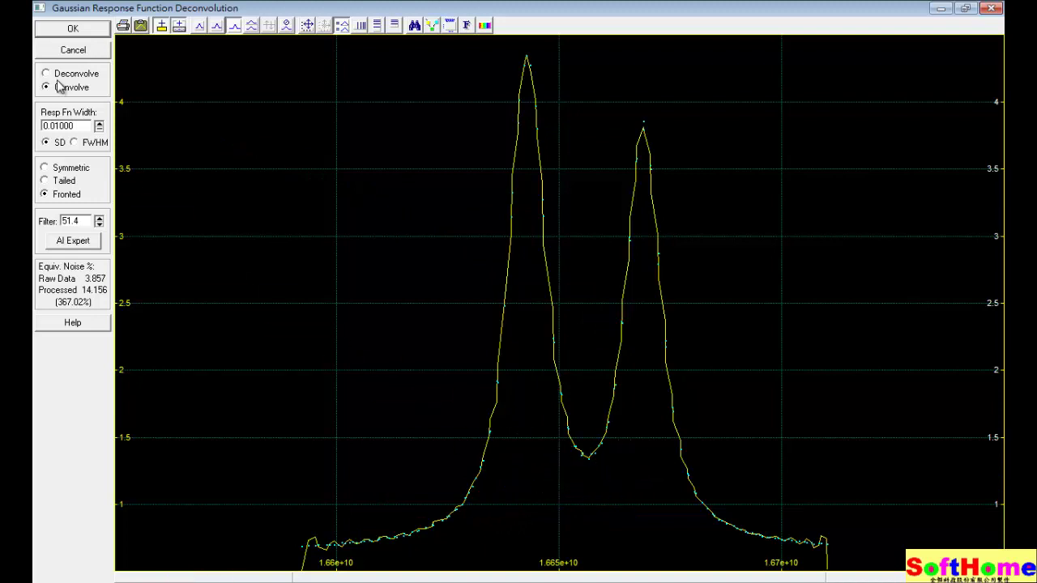
click(84, 243)
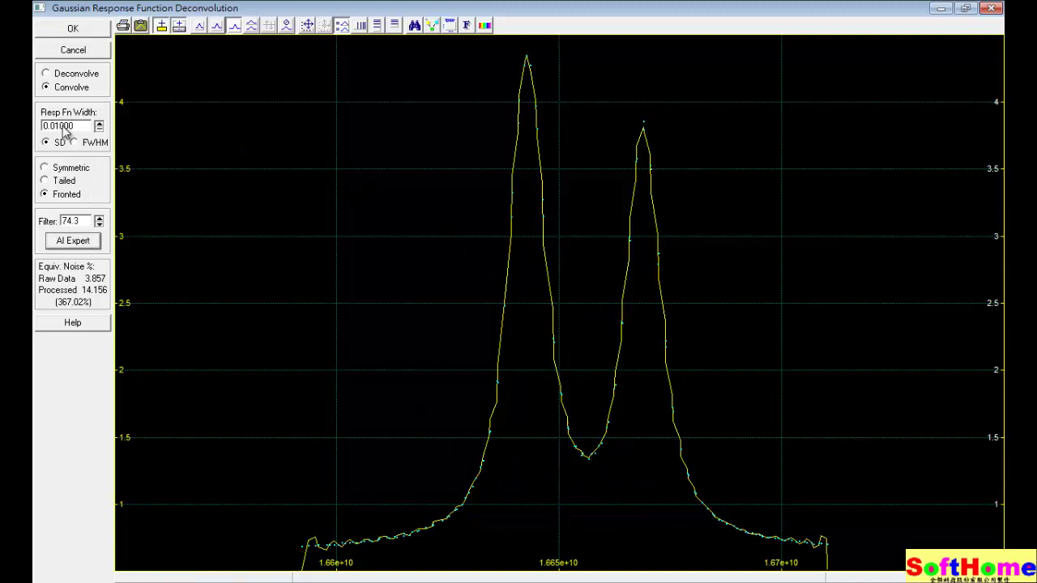
click(49, 74)
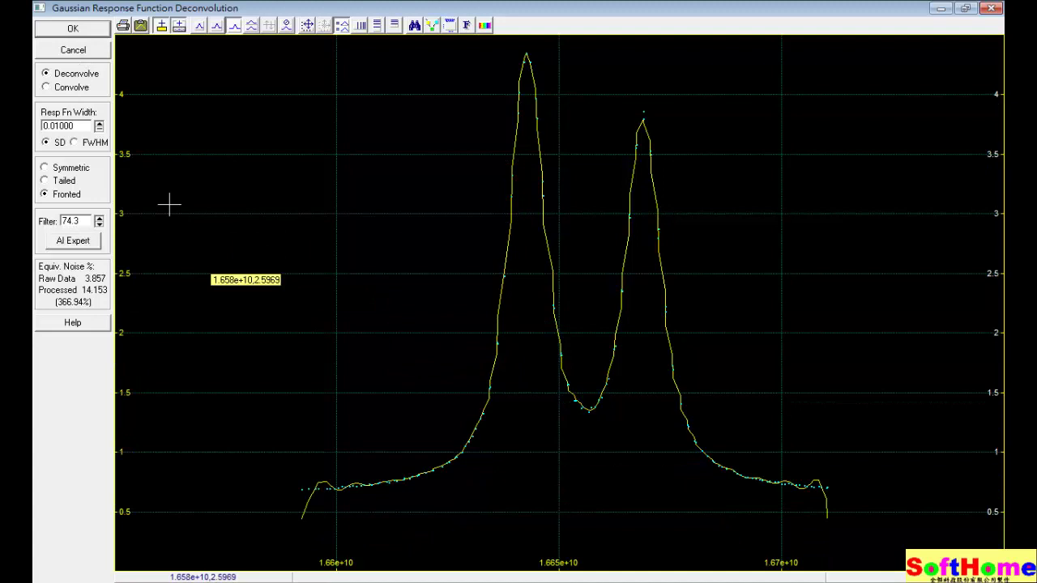
click(79, 54)
click(138, 24)
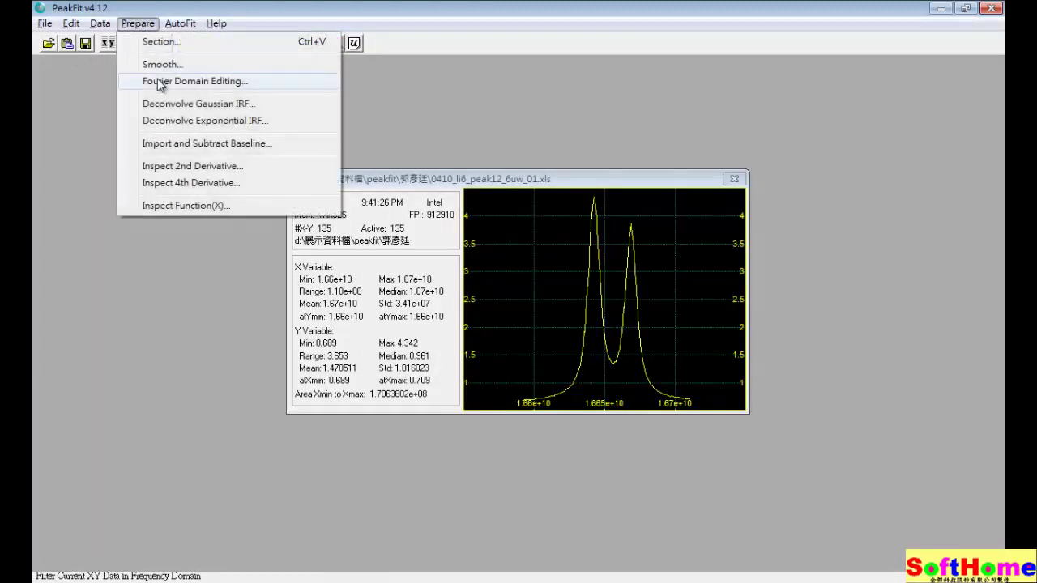
click(157, 122)
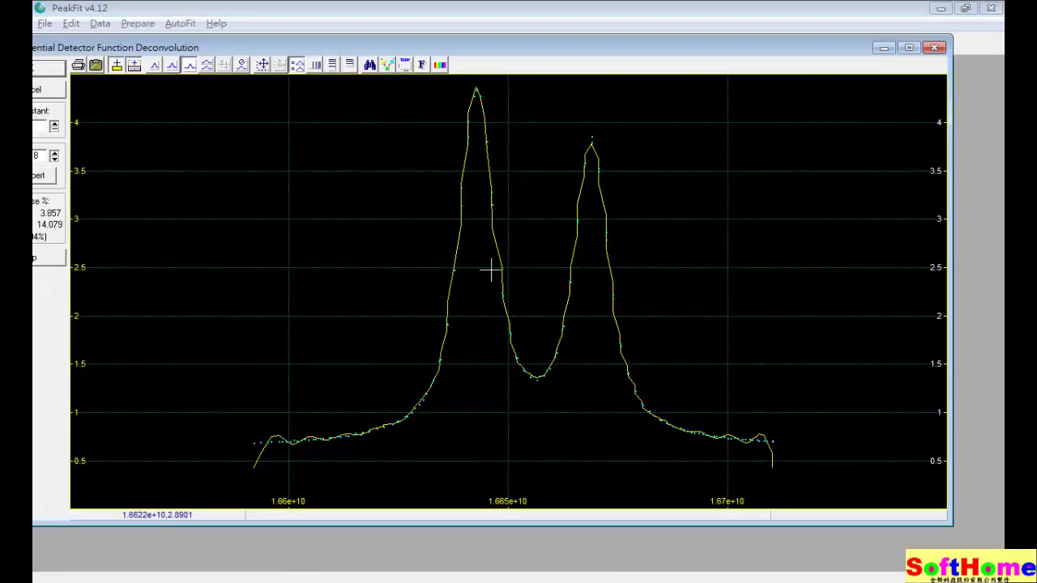
drag(227, 46, 284, 36)
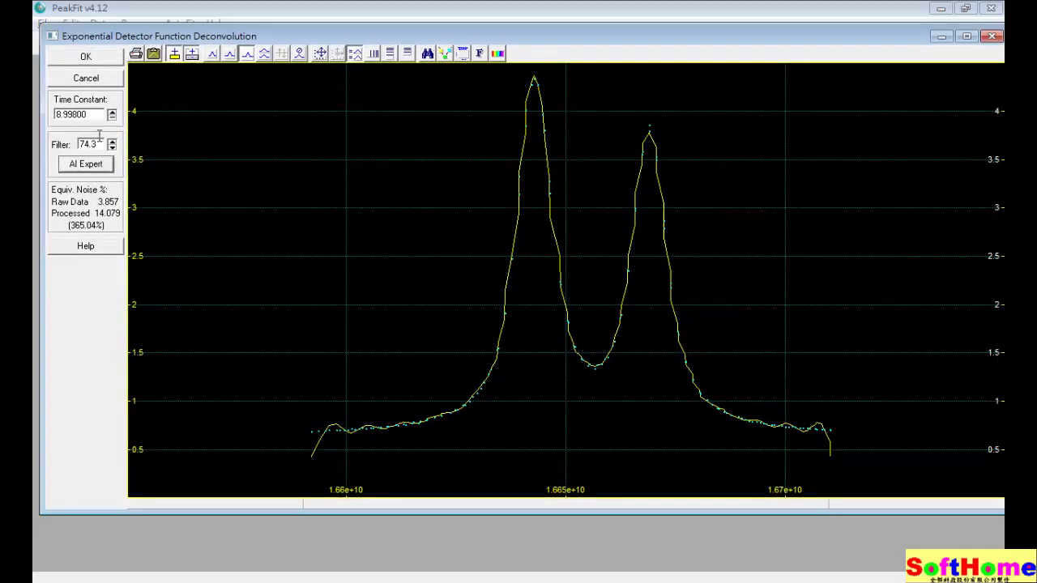
click(85, 79)
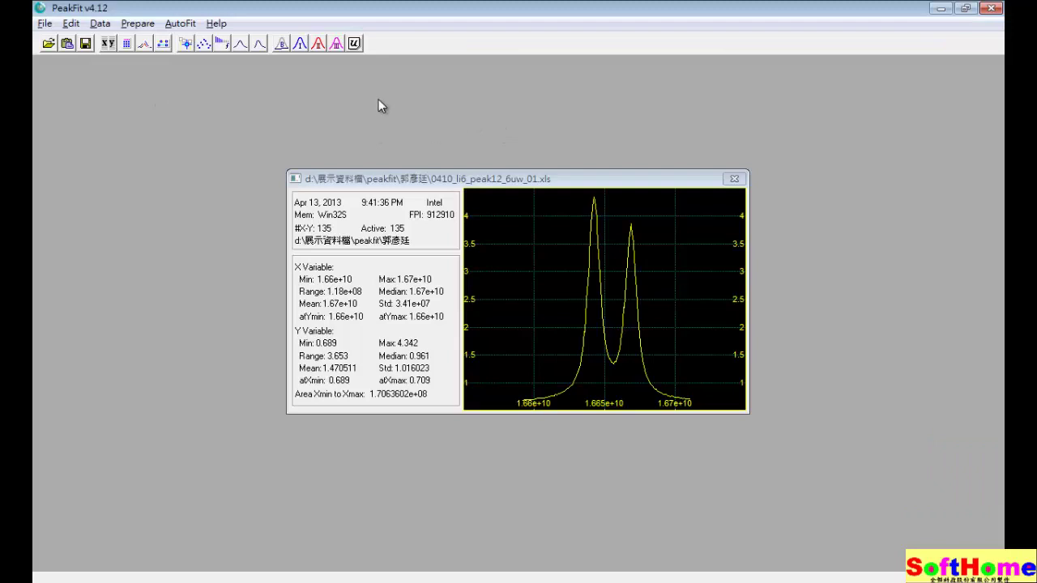
- Run AutoFit Peaks I Residuals and set the Amp % threshold to 5, then 10, placing 7 Voigt peaks
click(298, 46)
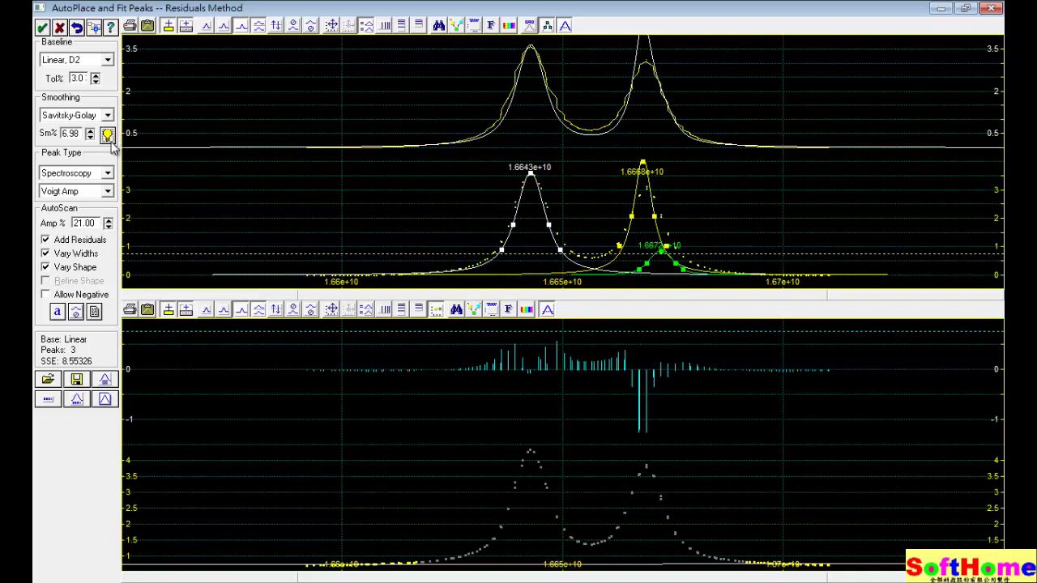
double_click(96, 224)
text(5)
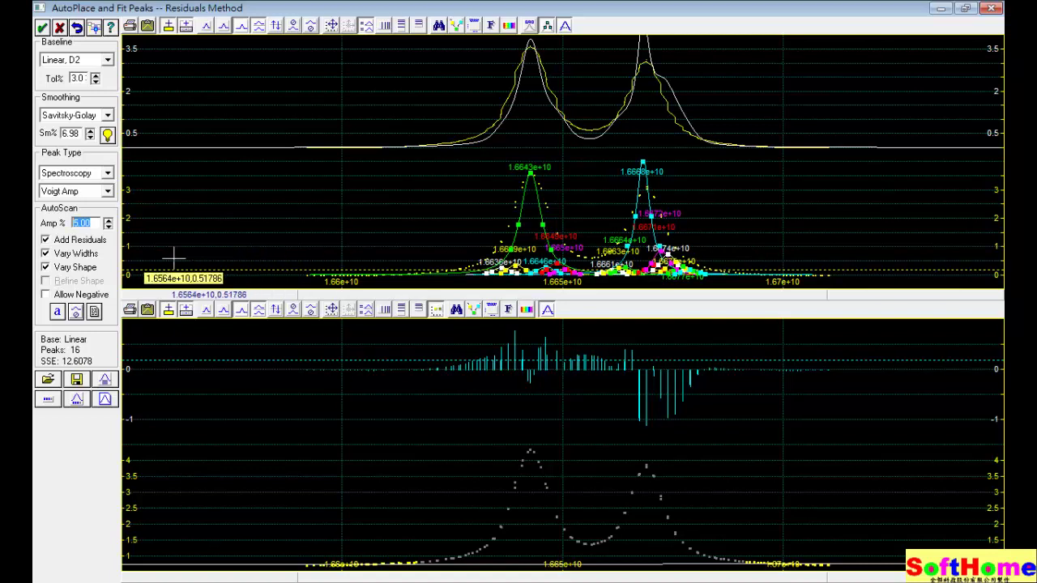
text(10)
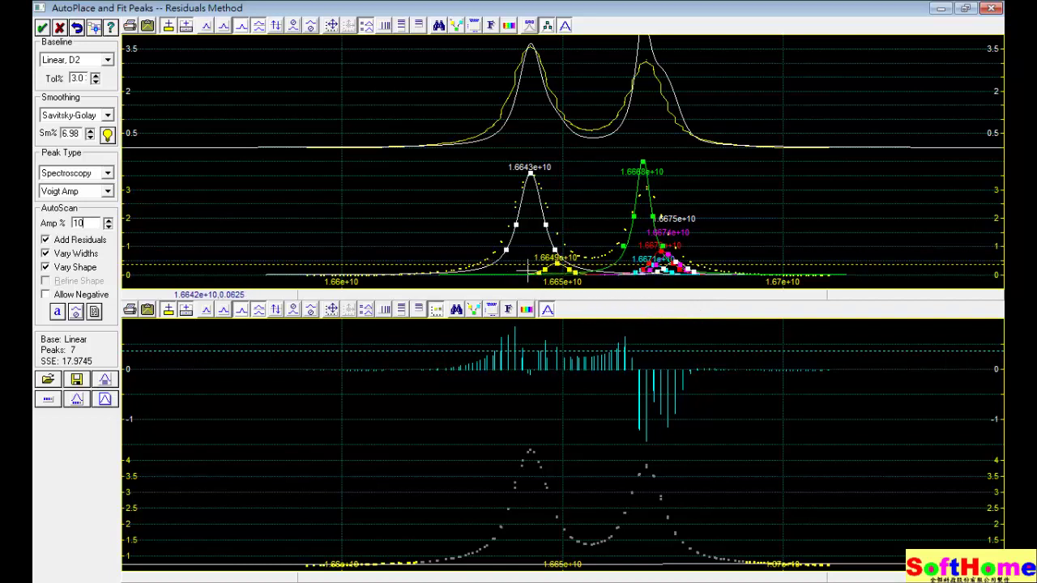
- Enter a 25% amplitude threshold, step it down toward 23%, and enable Vary Widths
click(86, 224)
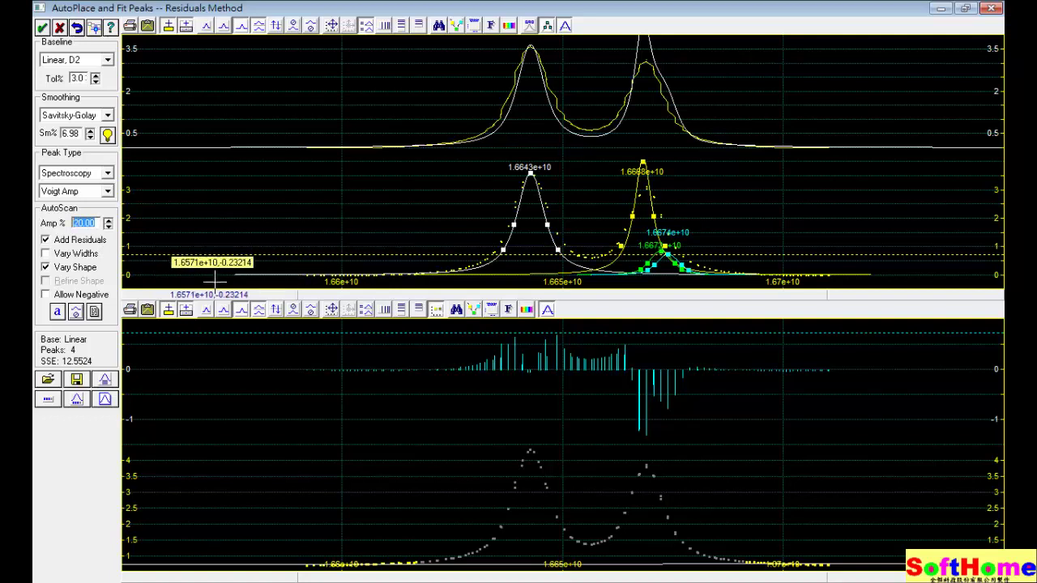
text(25)
key(Return)
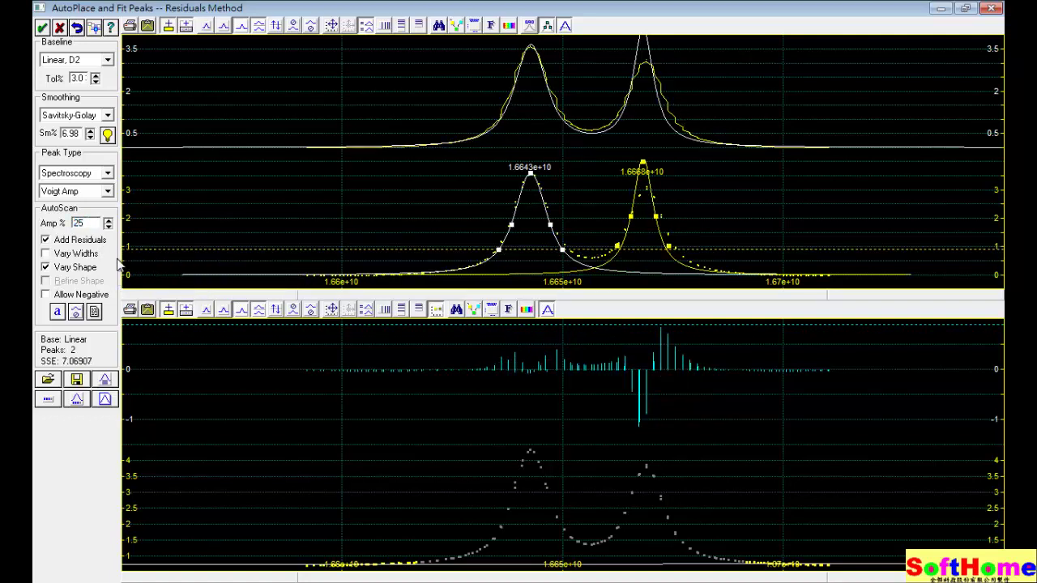
click(108, 226)
click(109, 227)
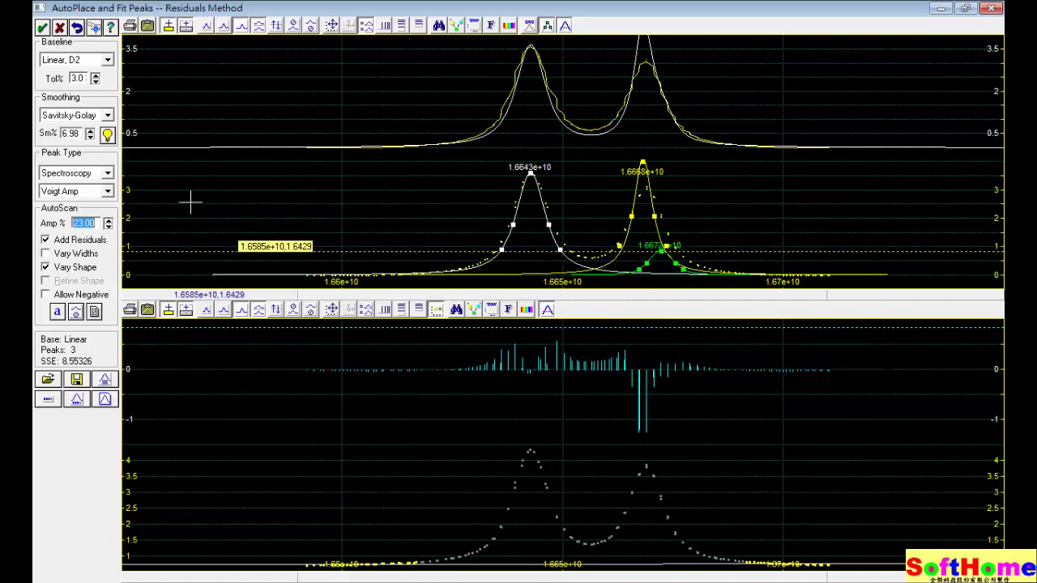
click(46, 253)
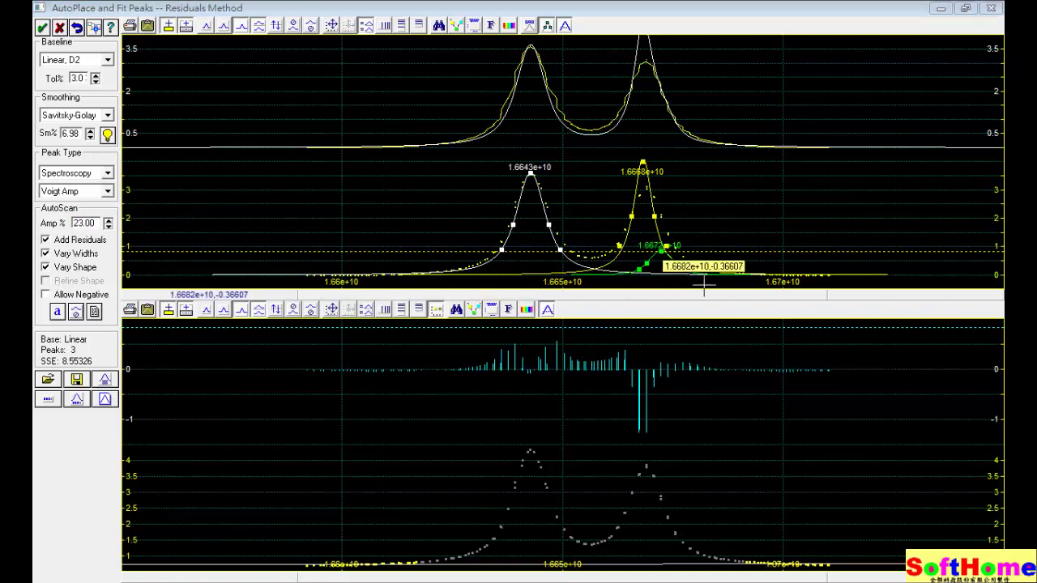
- Fit the three Voigt peaks, reshape peak 3 lower and wider, and open Review Fit
click(48, 400)
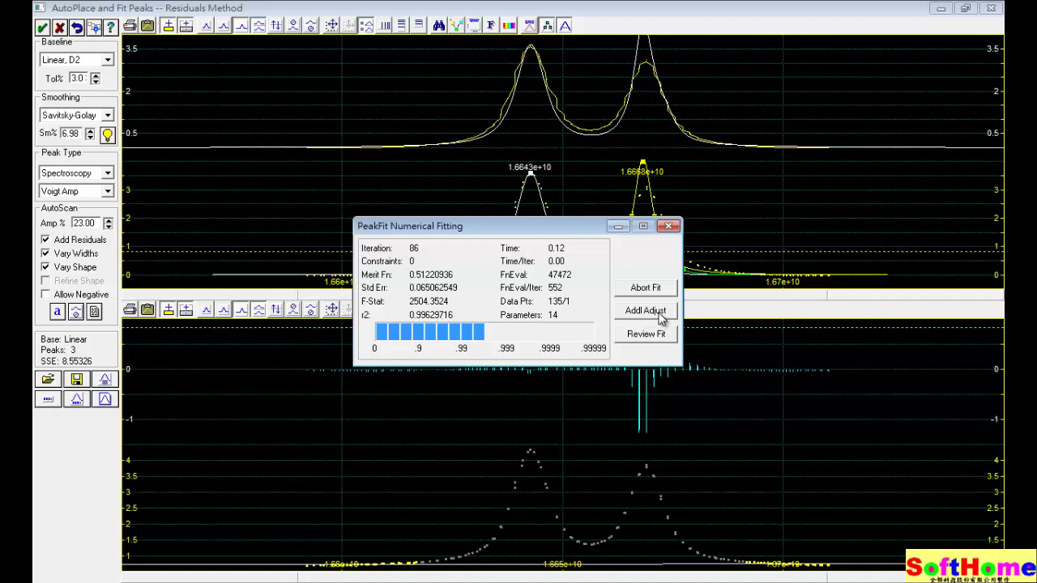
click(661, 315)
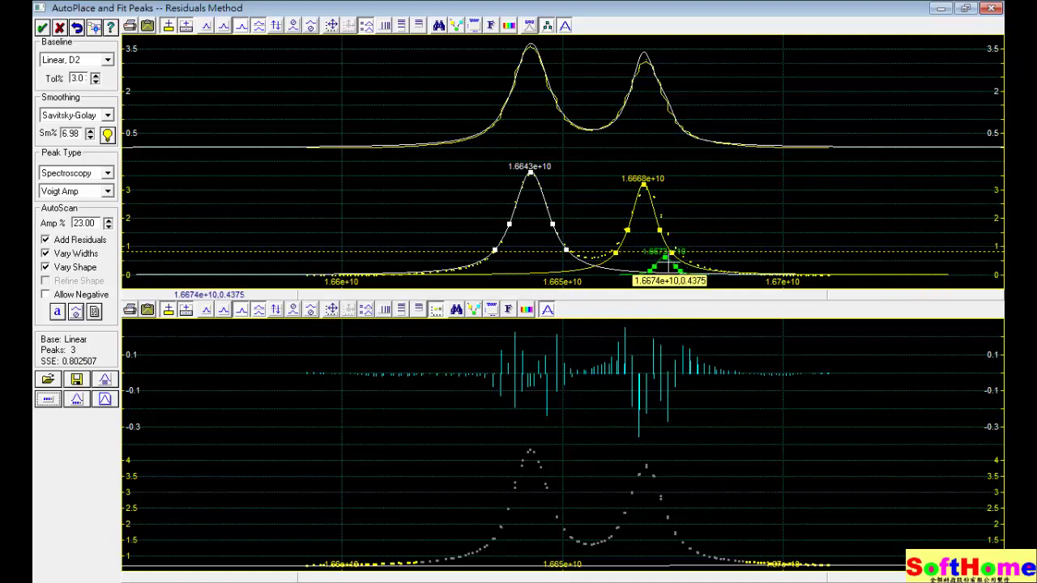
drag(663, 256, 664, 266)
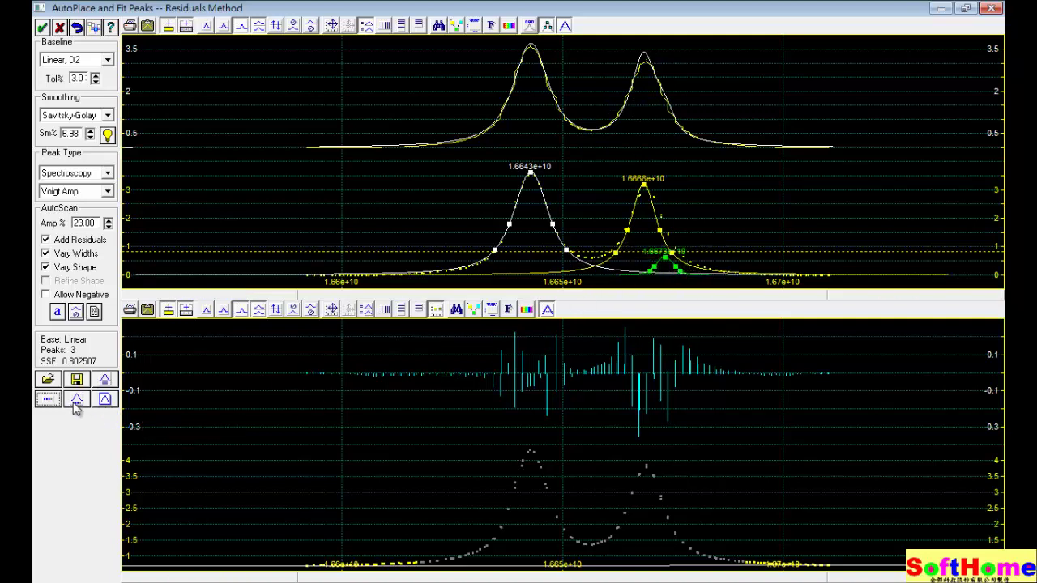
click(105, 398)
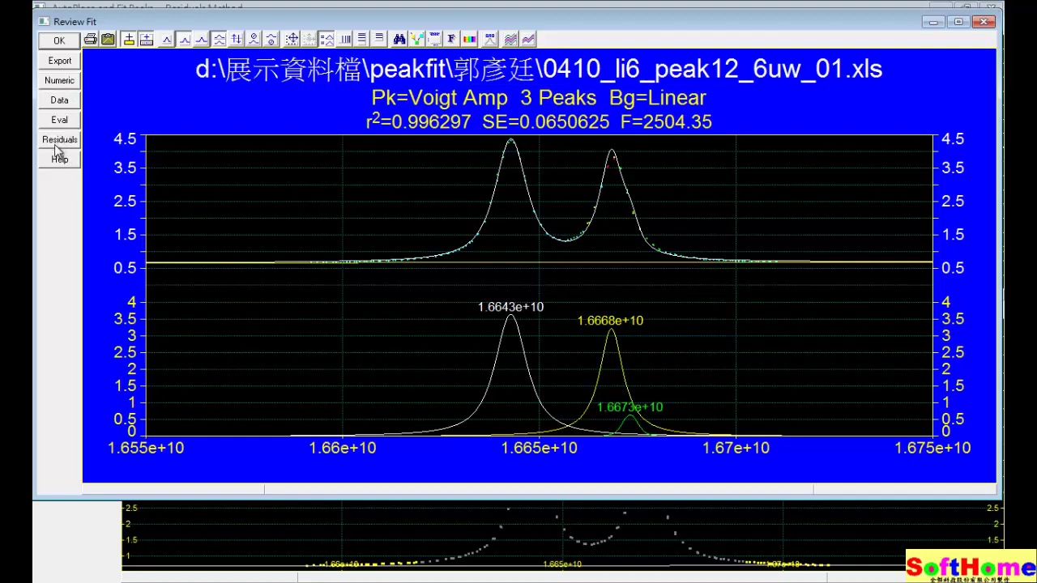
click(65, 81)
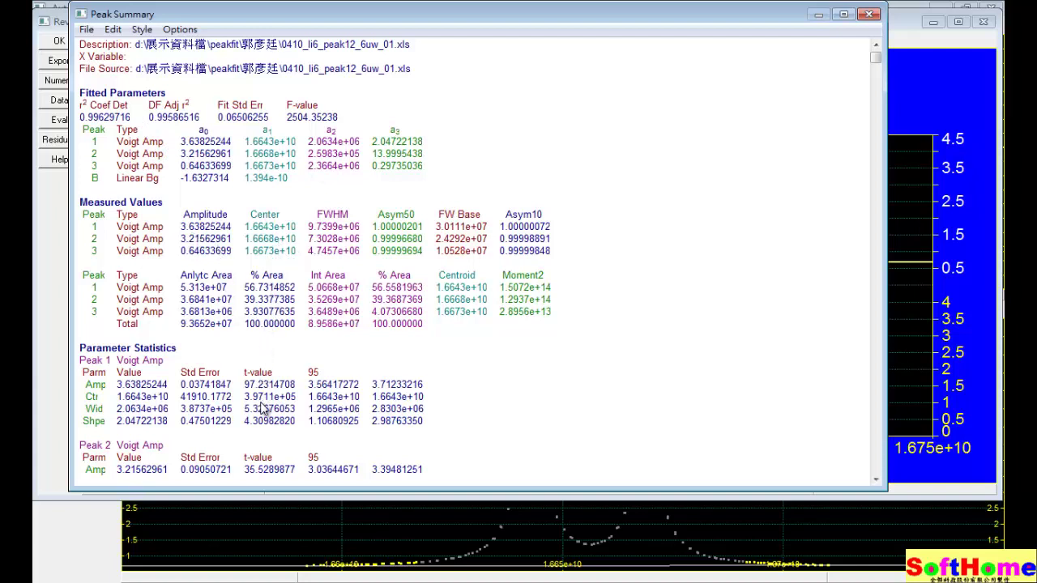
click(869, 17)
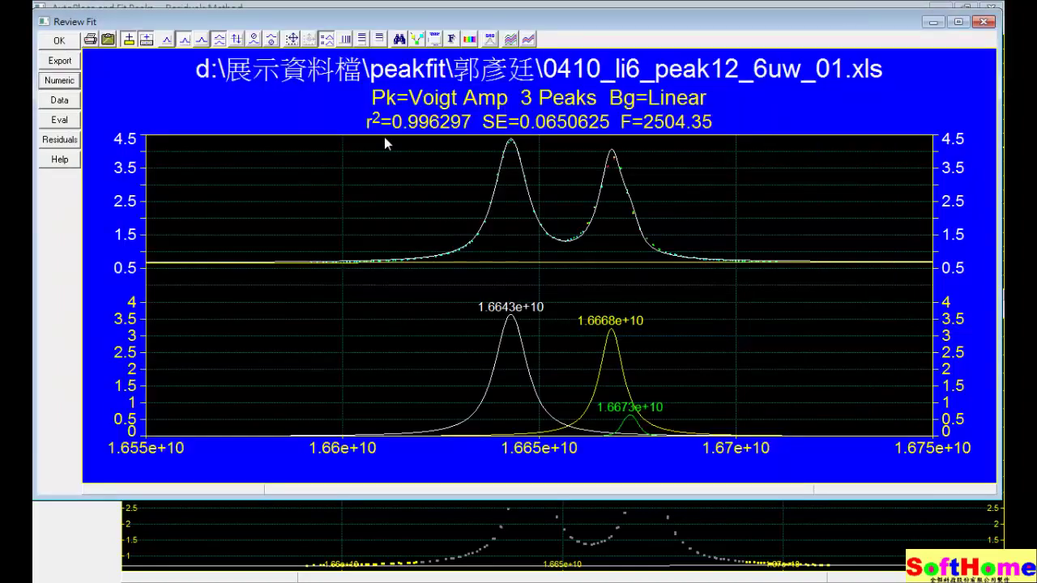
click(55, 102)
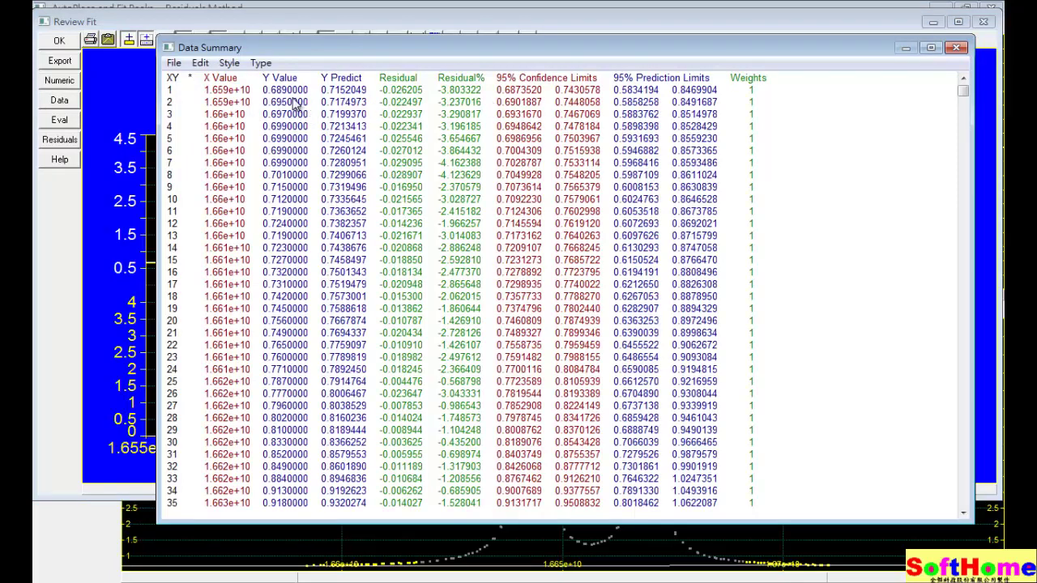
click(956, 49)
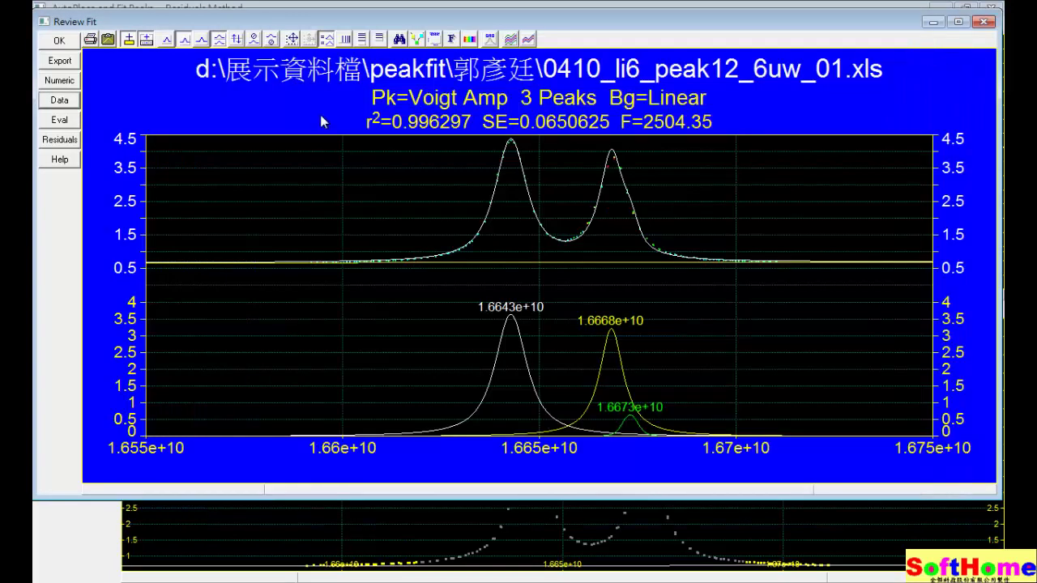
click(69, 146)
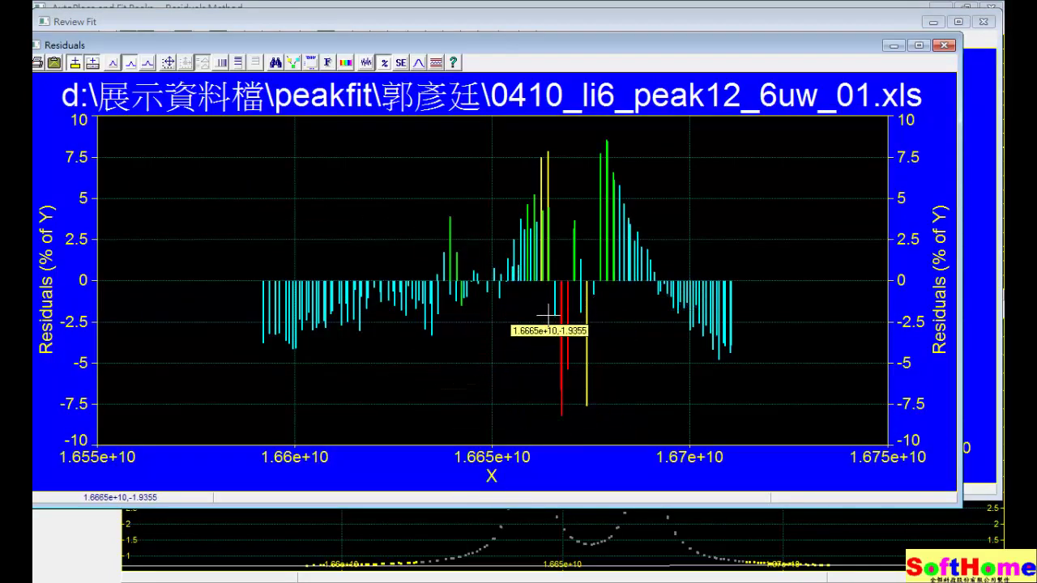
click(945, 44)
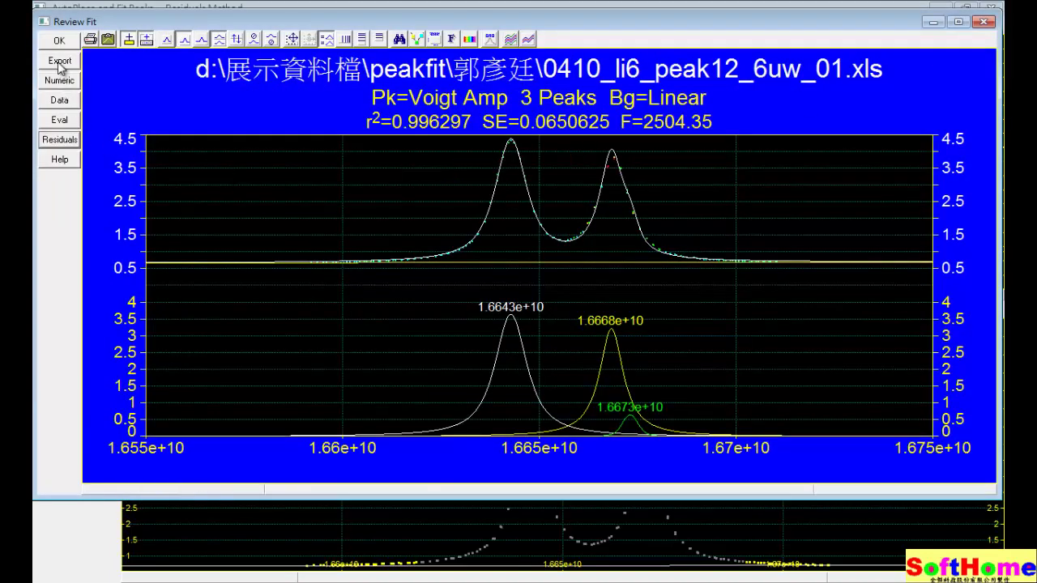
- Export the fit as ASCII after checking the X Start and X End values, overwriting ok.prn
click(60, 62)
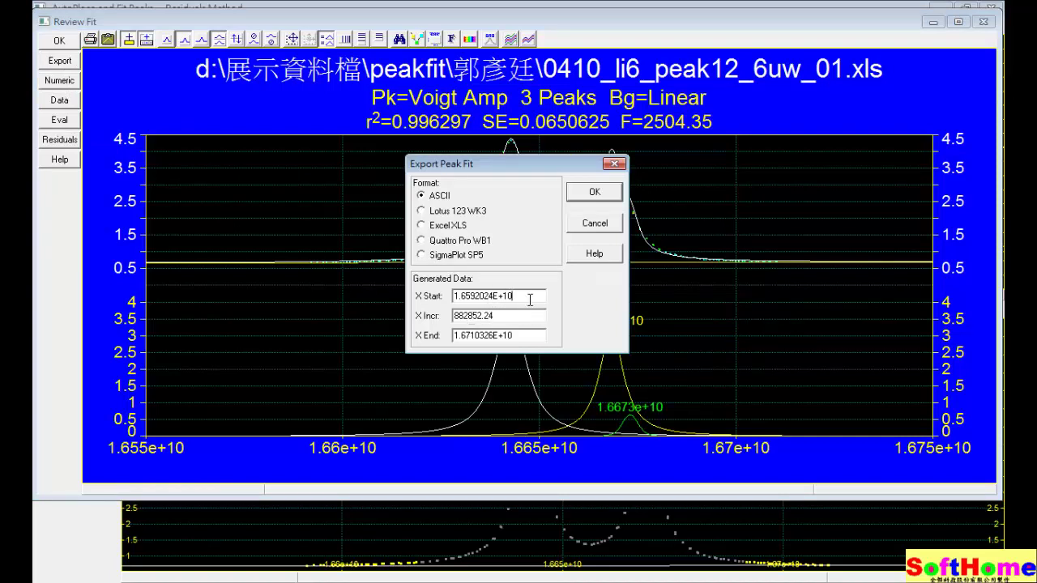
drag(530, 300, 448, 290)
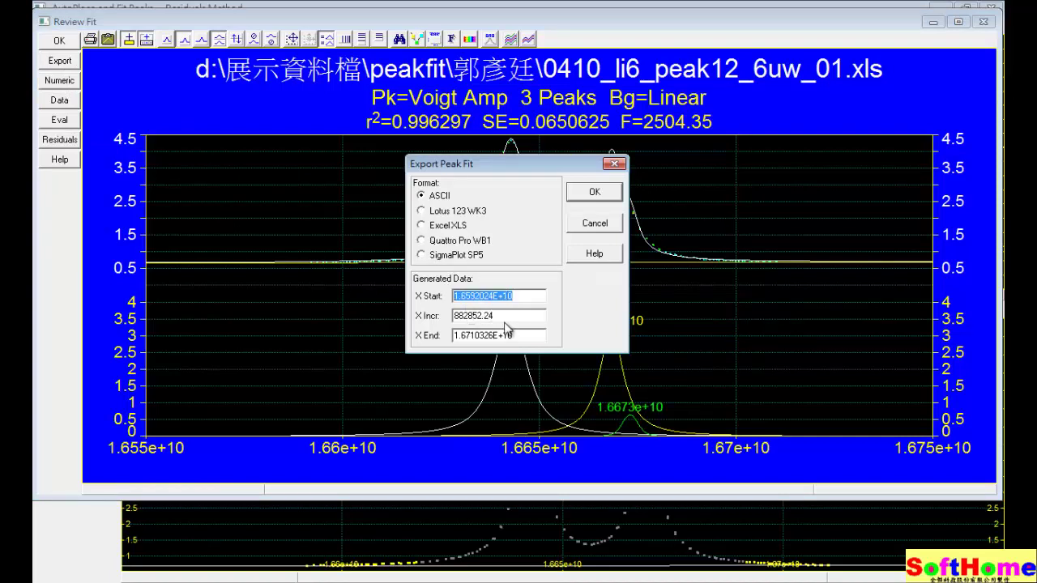
drag(522, 334, 440, 326)
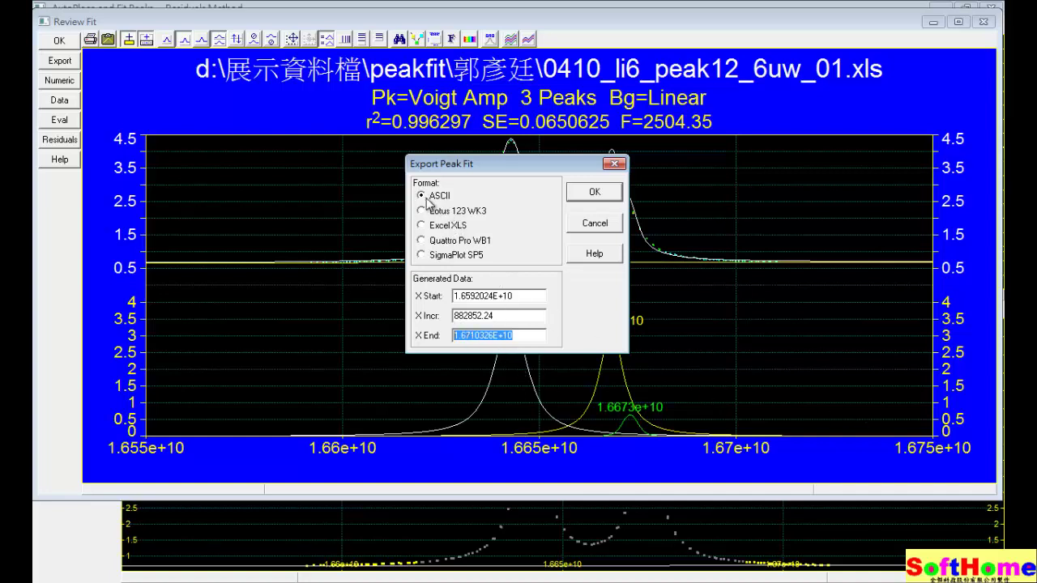
click(592, 194)
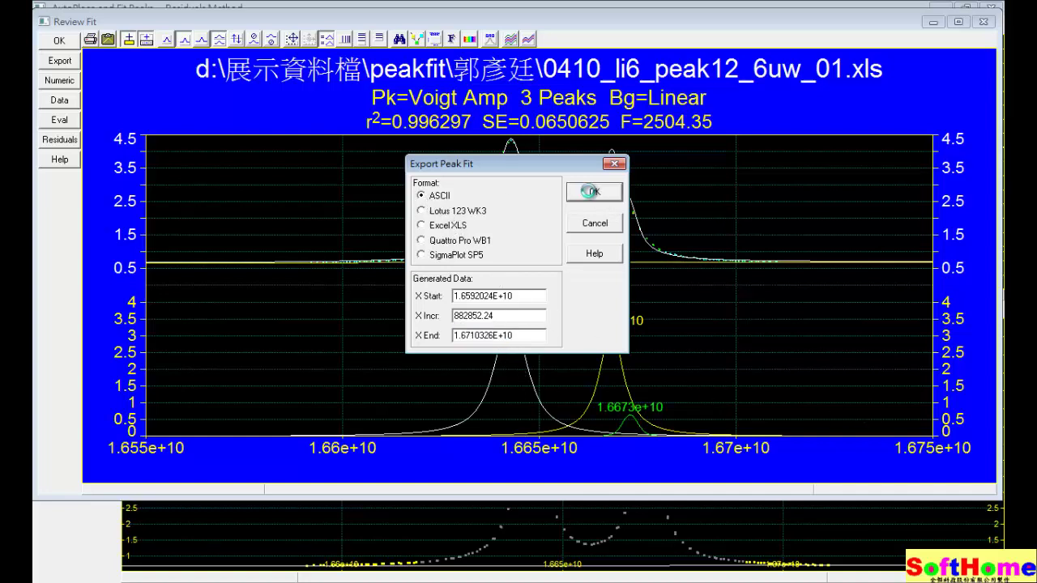
click(79, 100)
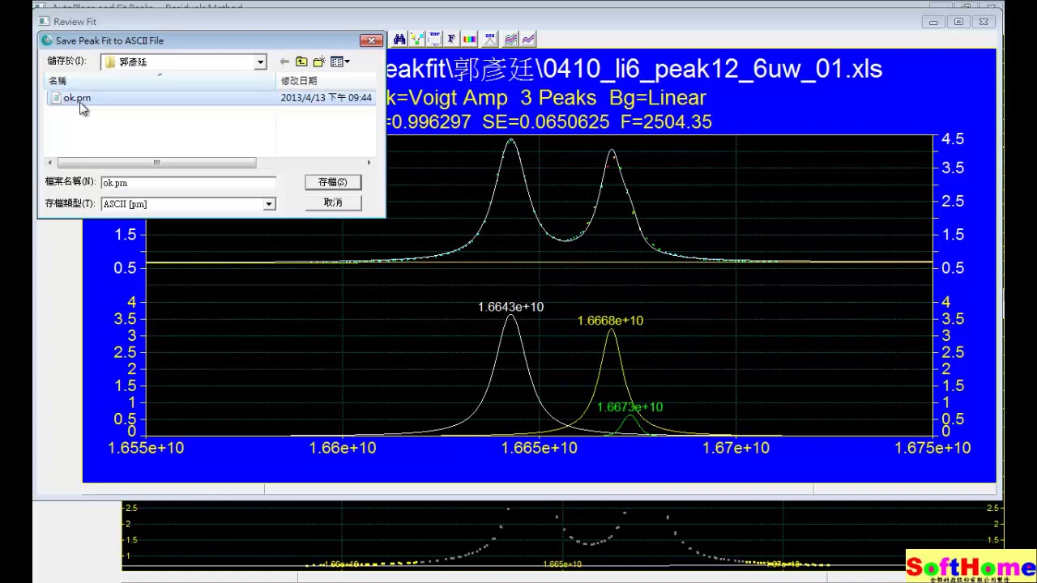
click(339, 191)
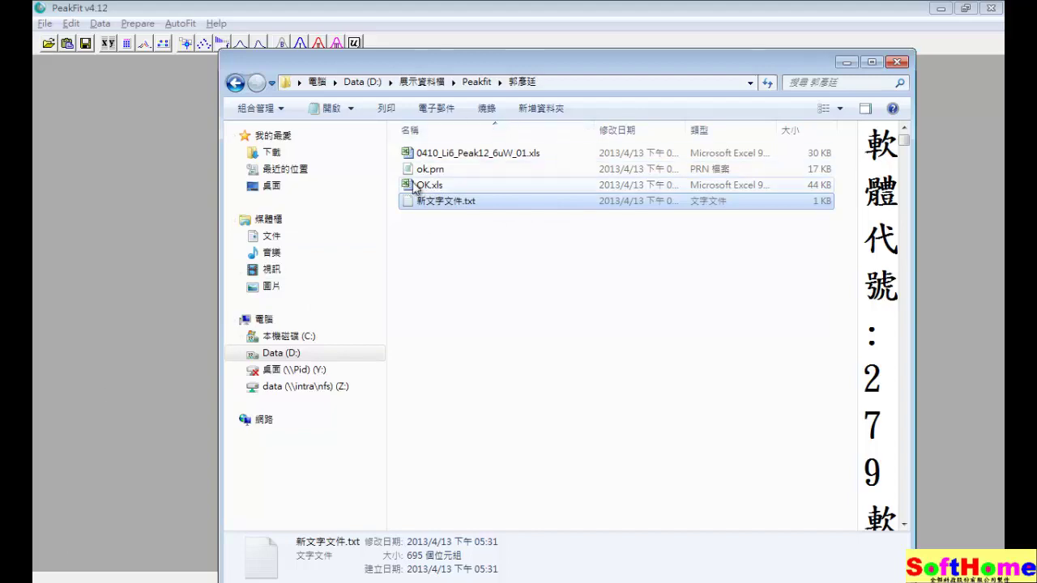
- Delete the .xls file name from ok.prn's first line in Notepad, save it, and open it in Excel
double_click(424, 169)
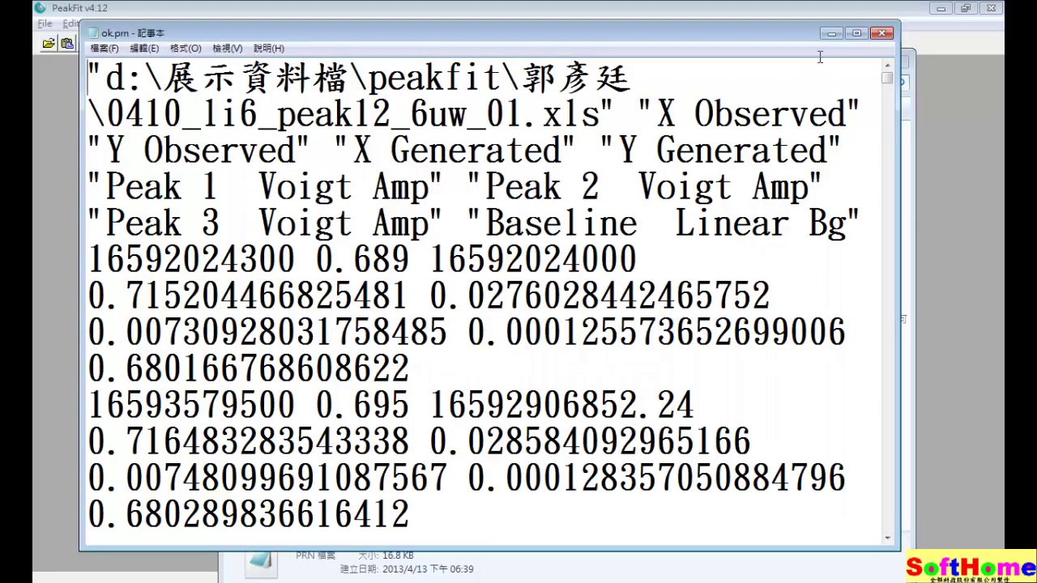
click(857, 35)
key(Delete)
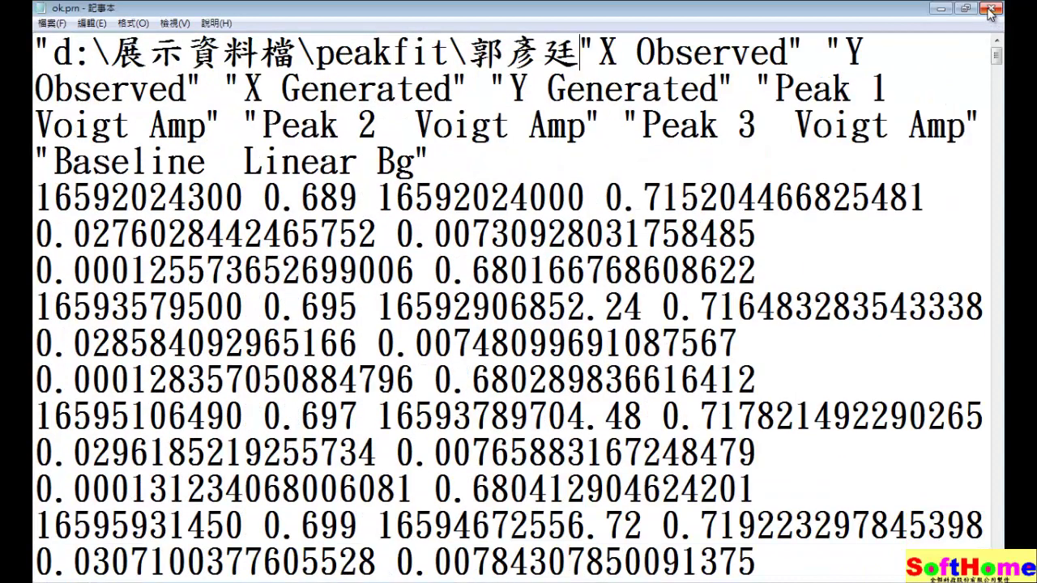
click(988, 10)
click(478, 311)
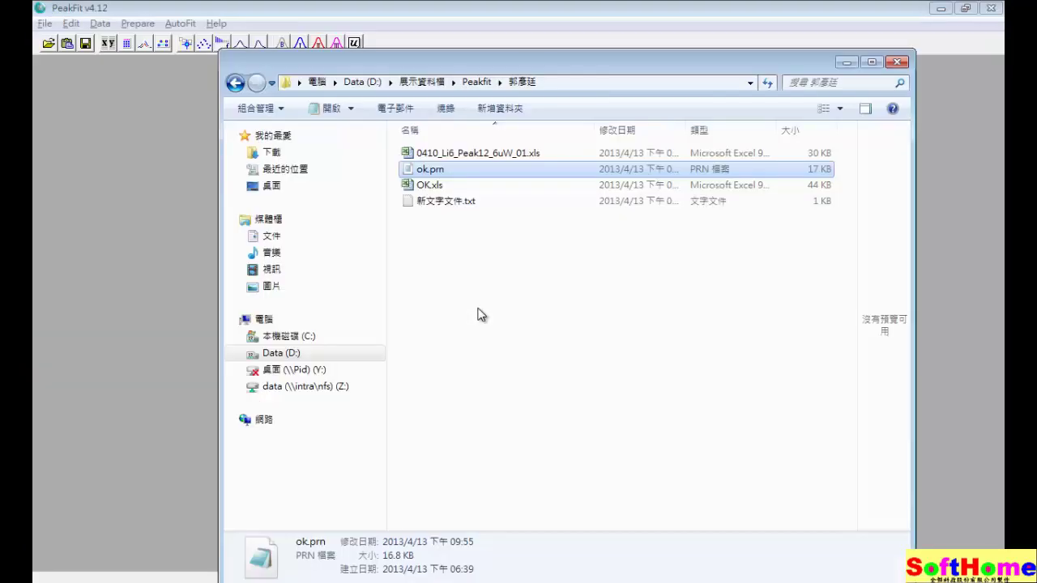
key(Return)
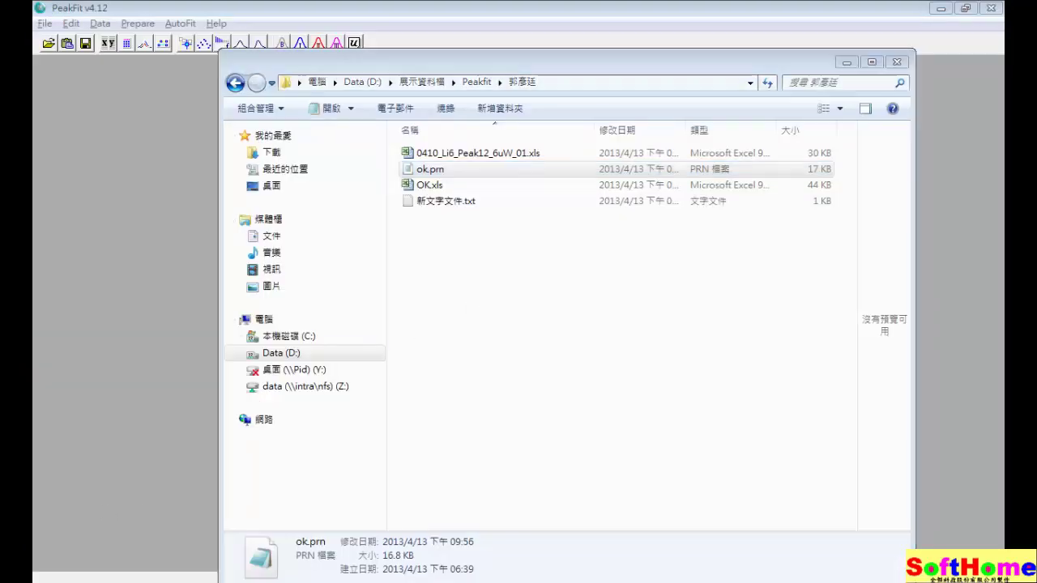
click(52, 28)
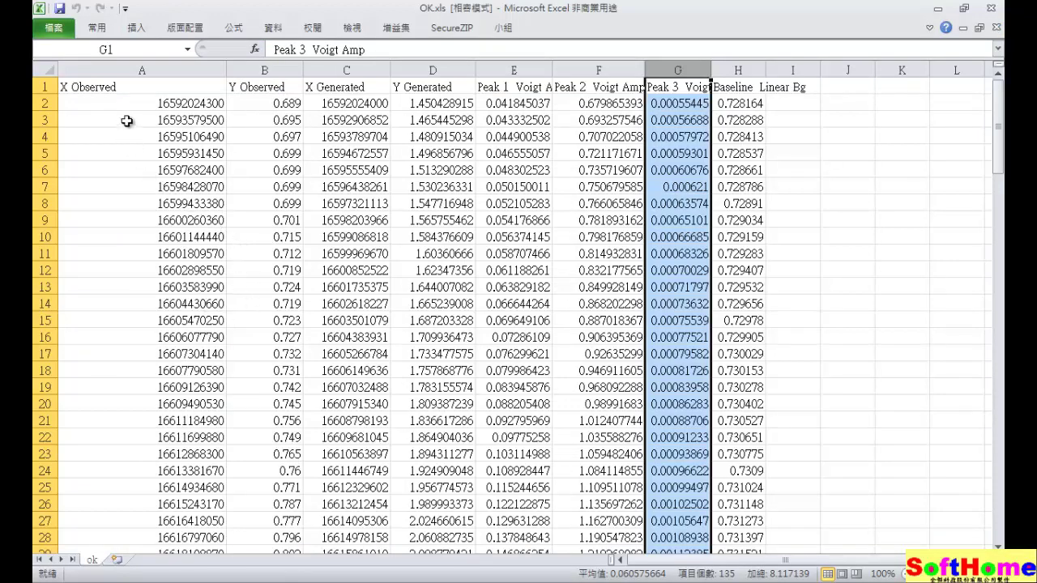
- Check the X Observed values in column A and the A1 and B1 headers of OK.xls
click(160, 103)
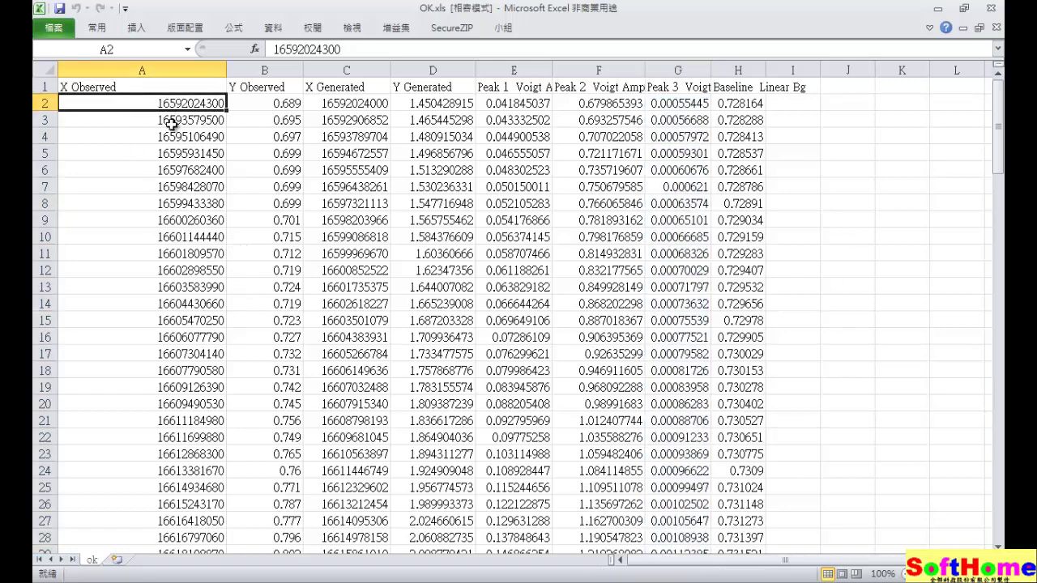
click(182, 153)
click(186, 186)
click(185, 220)
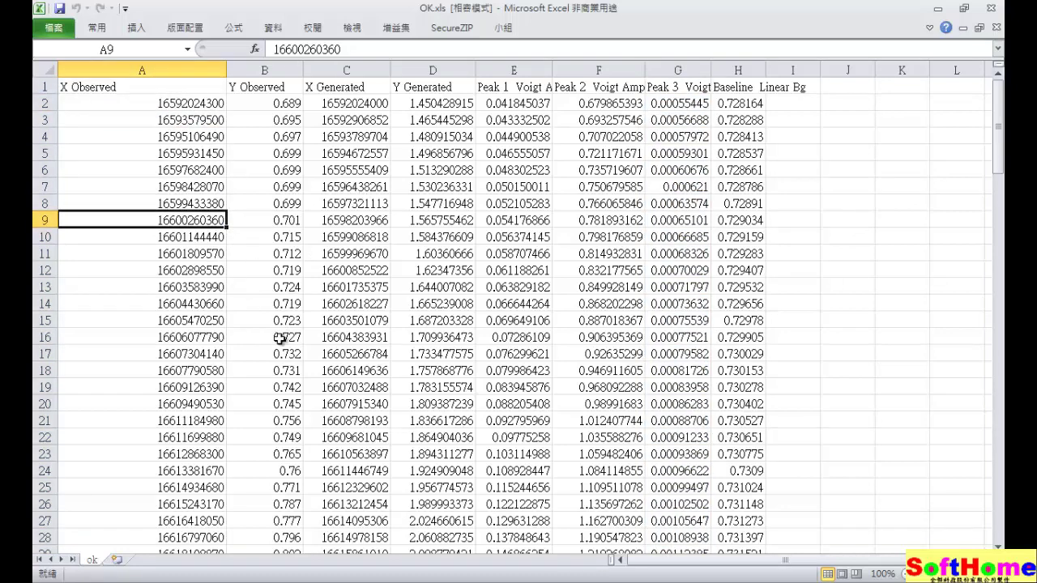
click(193, 84)
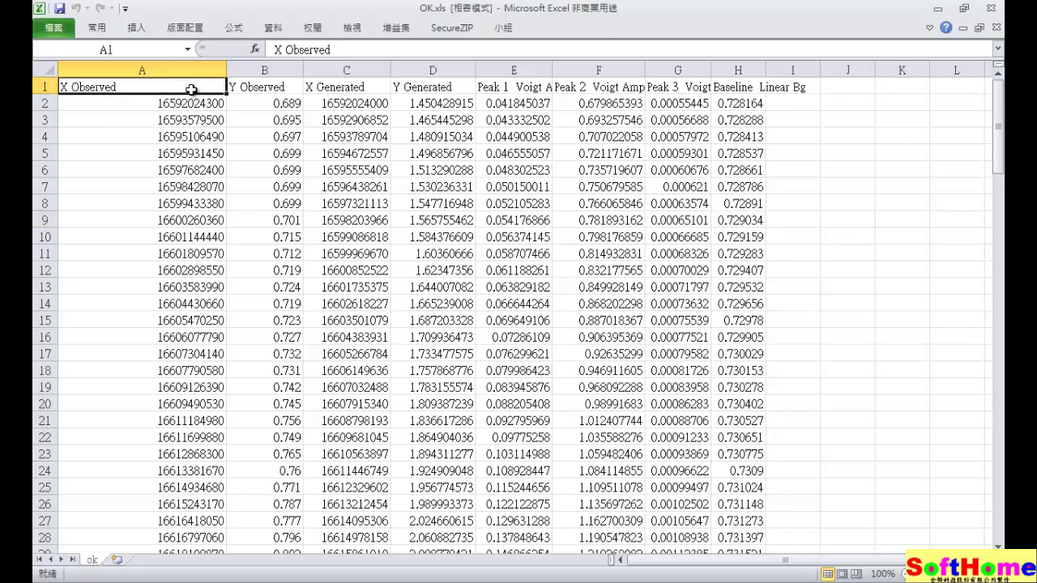
click(264, 86)
click(209, 91)
- Look over the X Generated column C and the Peak 1, 2 and 3 Voigt Amp columns E–G
click(366, 71)
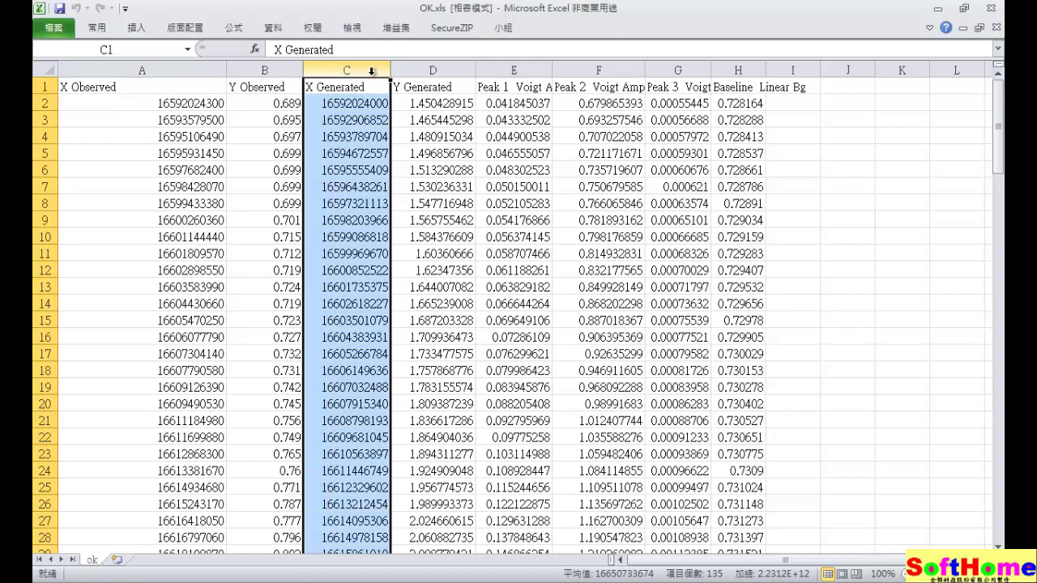
click(522, 69)
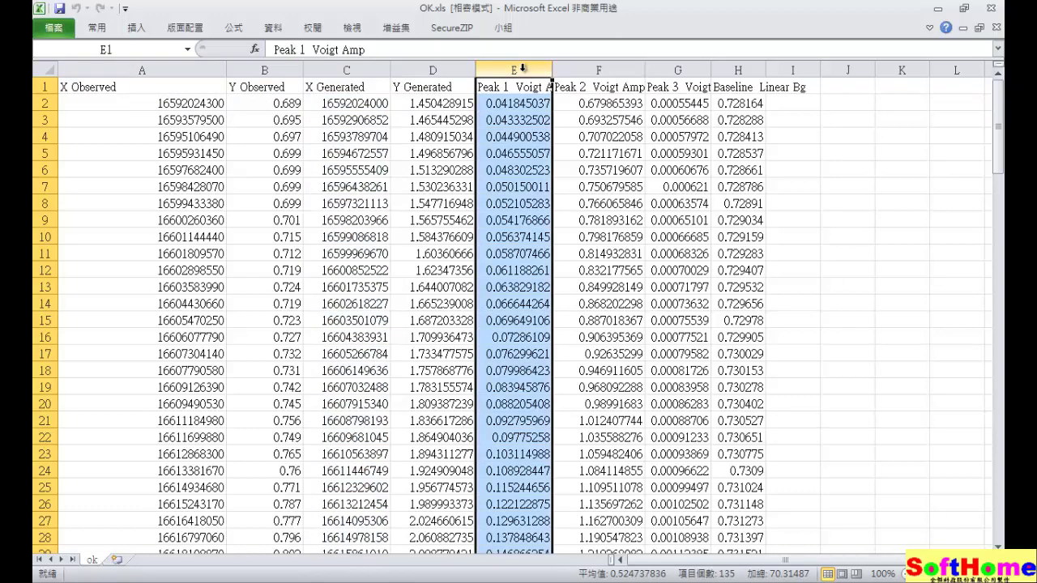
click(603, 71)
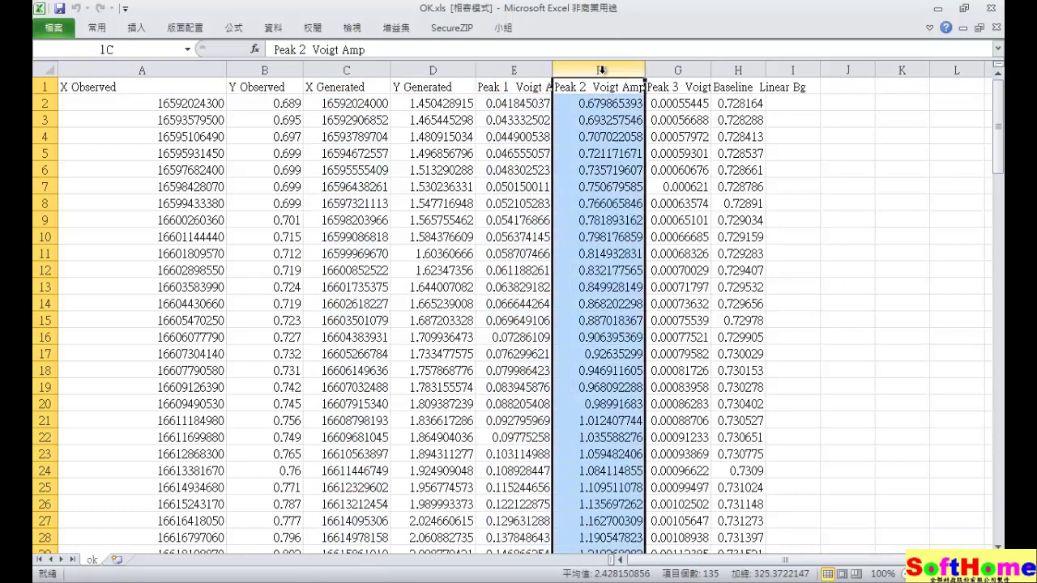
click(676, 73)
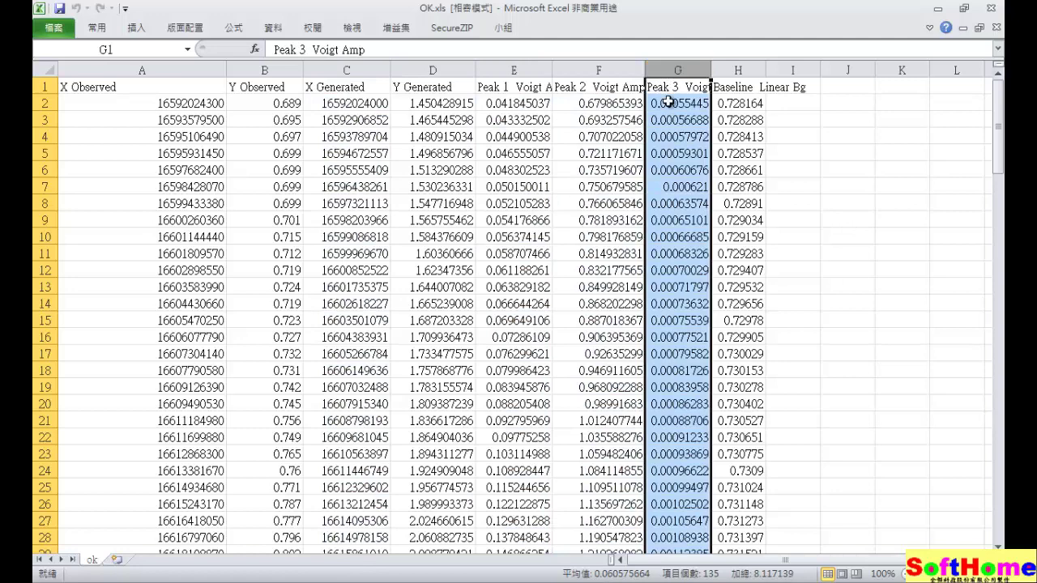
- Back in PeakFit, import ok.xls plotting X Generated against Peak 1 Voigt Amp
click(937, 13)
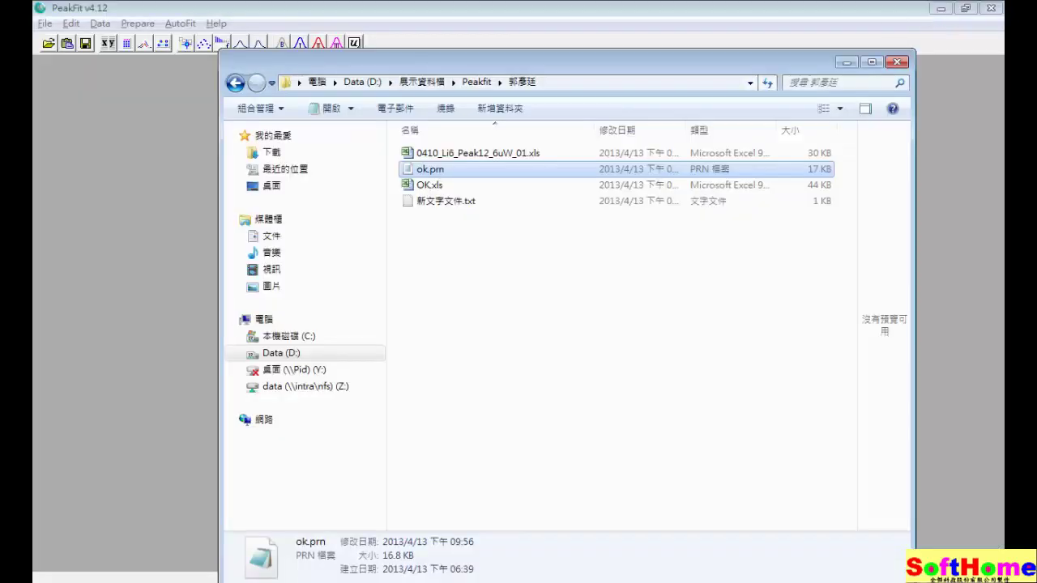
double_click(478, 153)
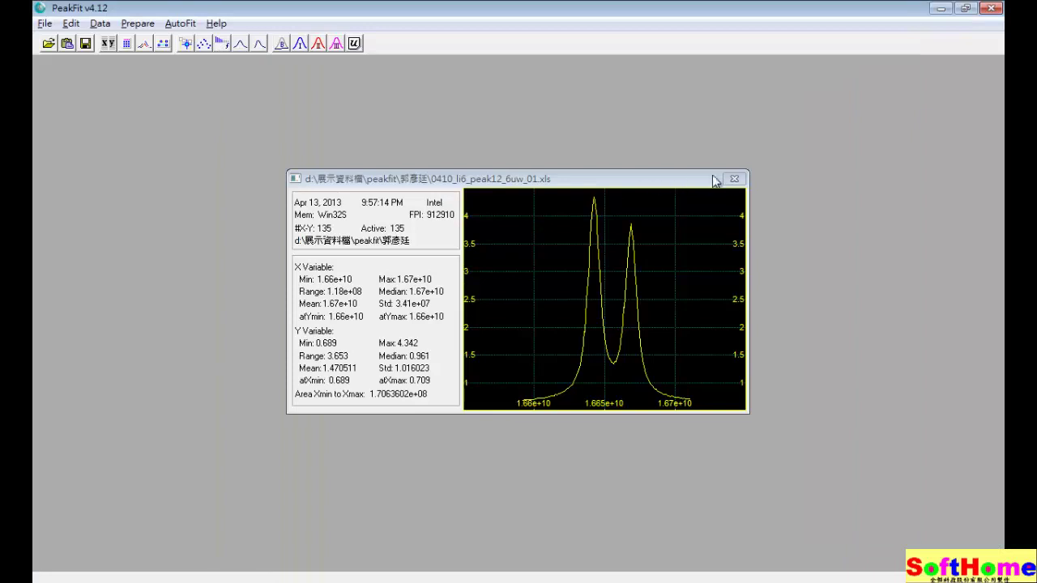
click(733, 180)
click(46, 24)
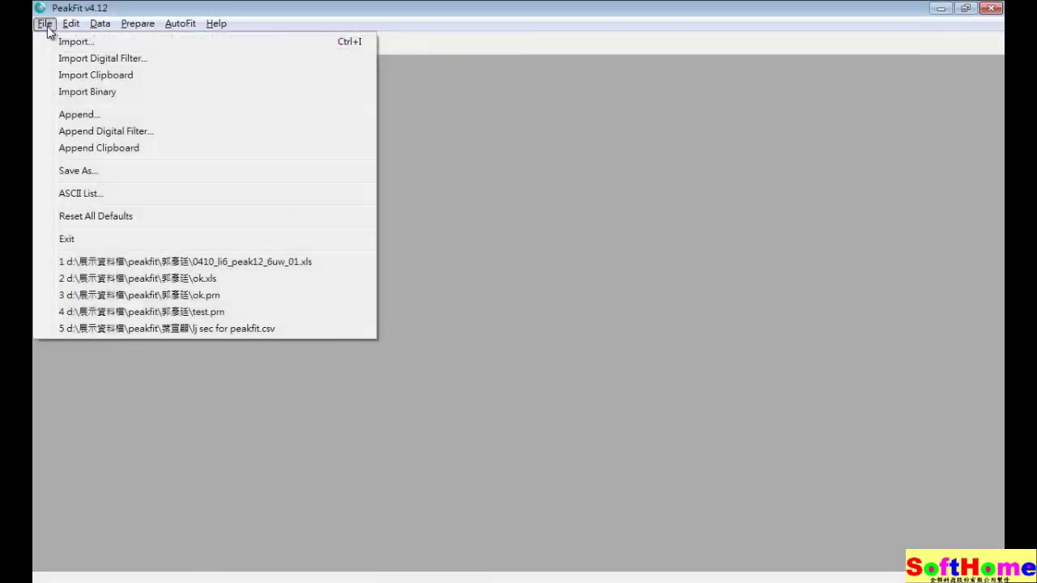
click(143, 280)
click(44, 23)
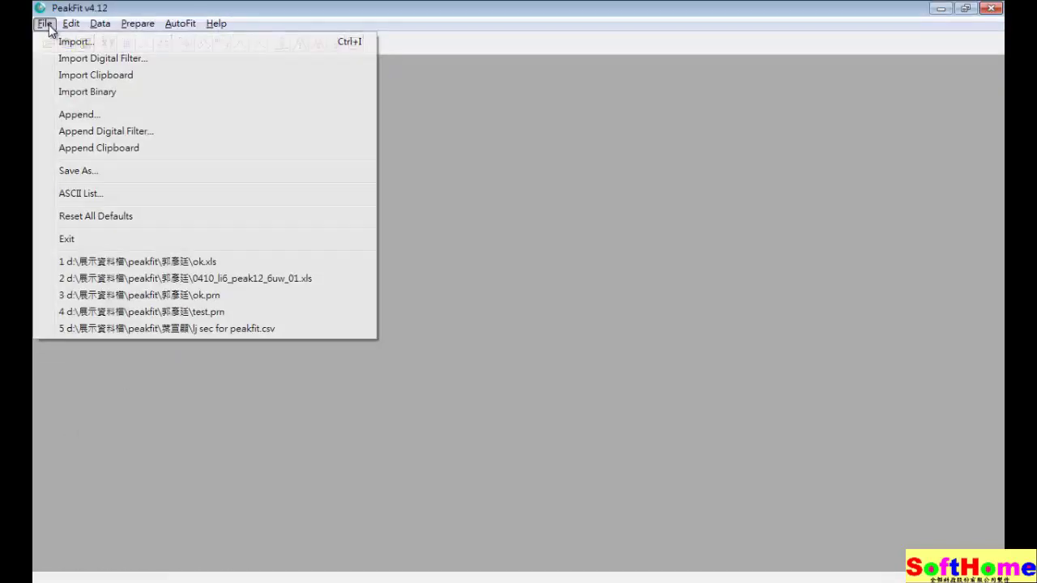
click(128, 263)
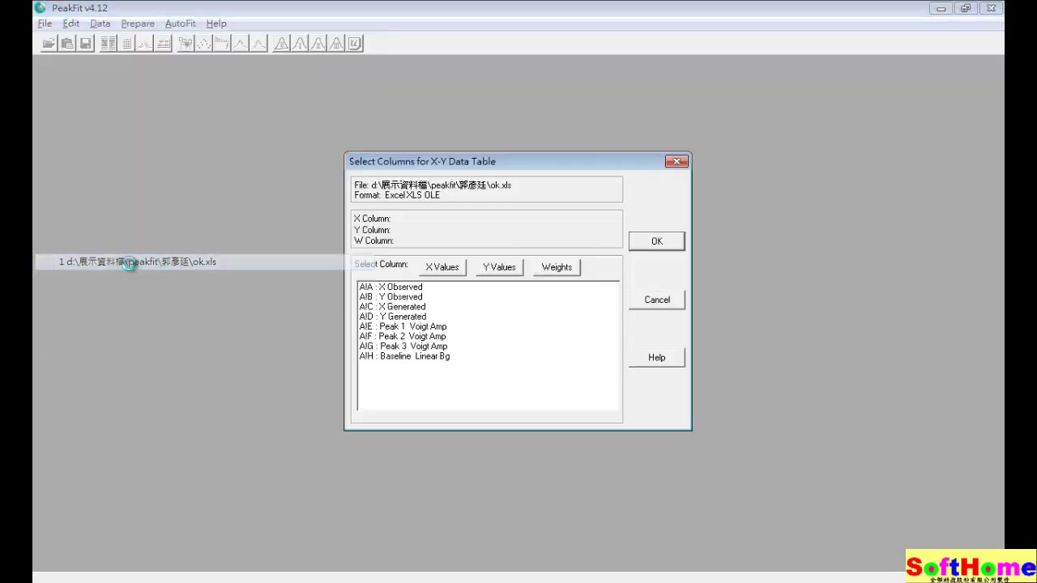
click(400, 308)
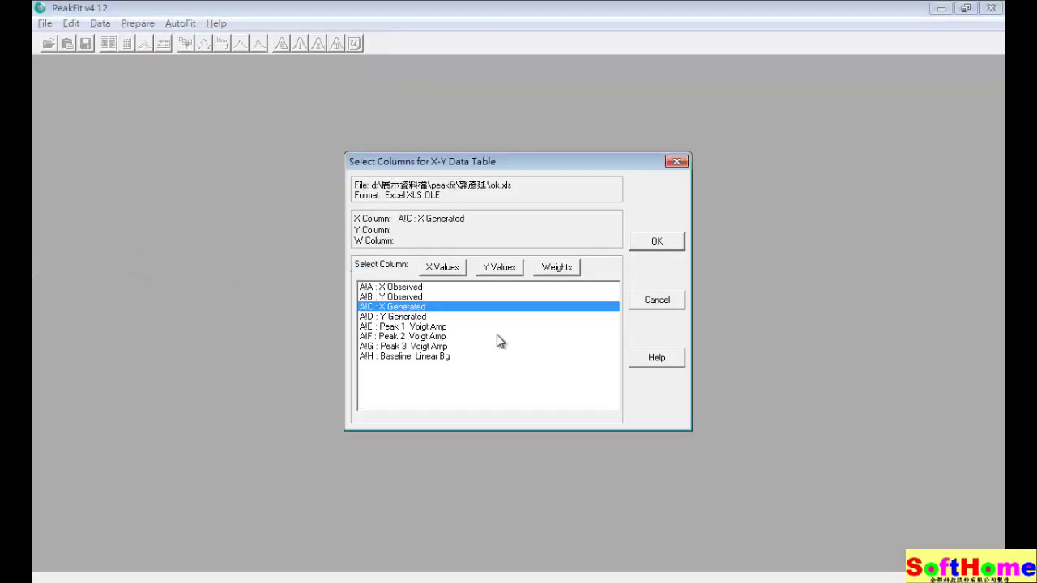
click(427, 327)
click(651, 243)
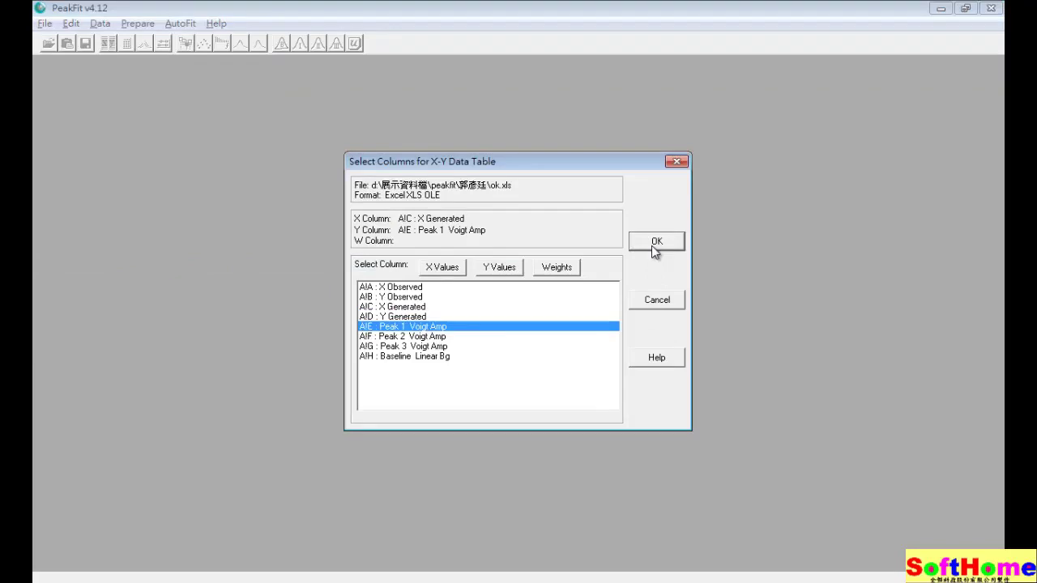
click(454, 377)
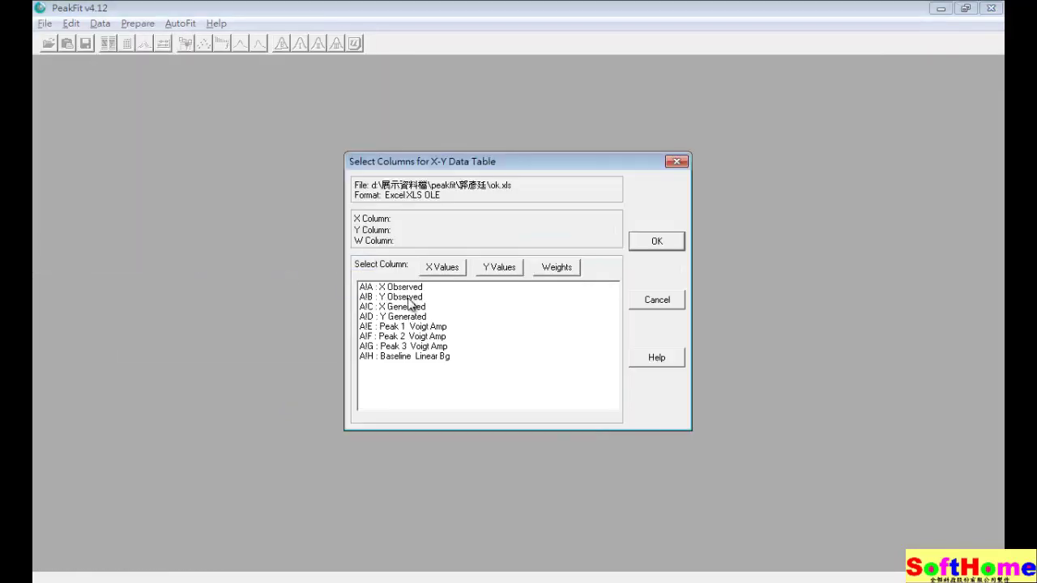
- Re-import ok.xls plotting X Generated against Peak 2 Voigt Amp
click(397, 308)
click(392, 336)
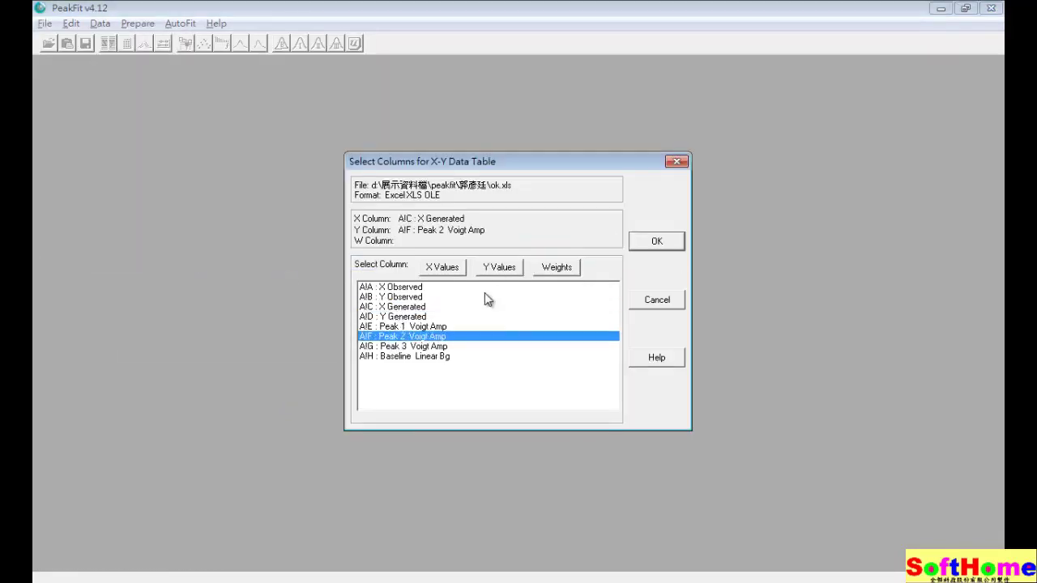
click(662, 247)
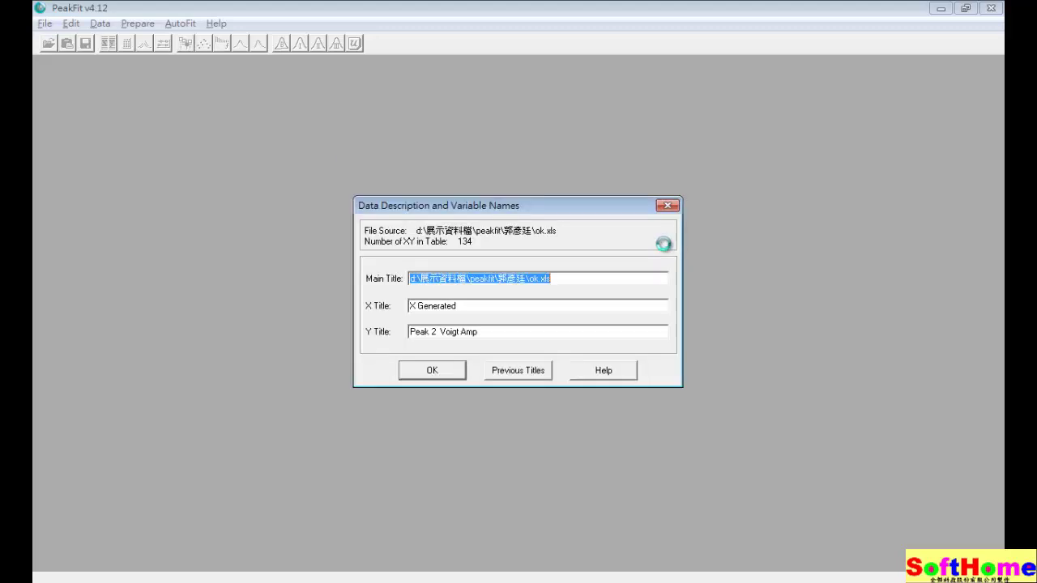
click(452, 377)
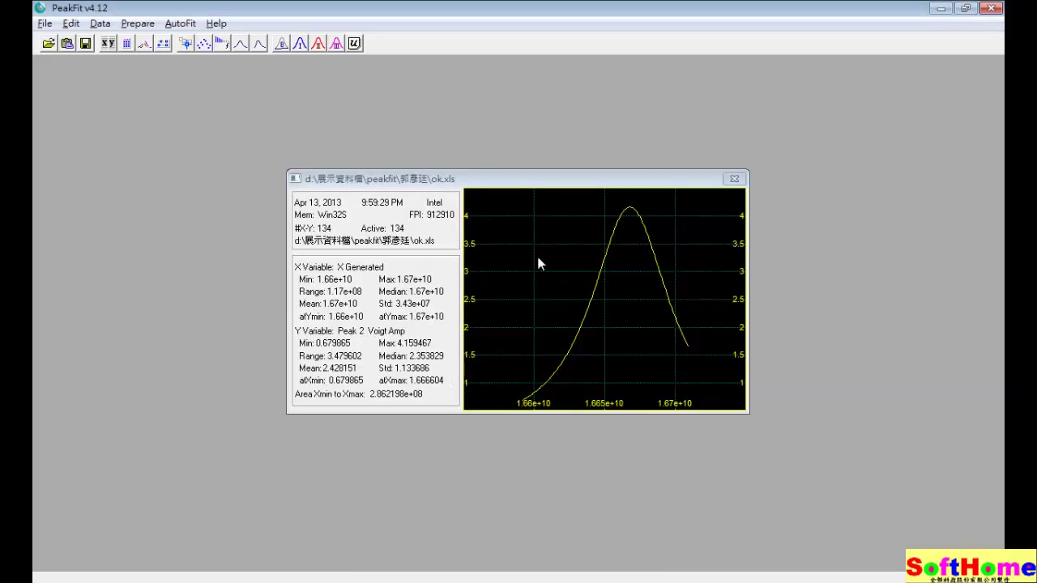
- Close the Peak 2 window and import ok.xls with A!C X Generated against A!G Peak 3 Voigt Amp
click(734, 179)
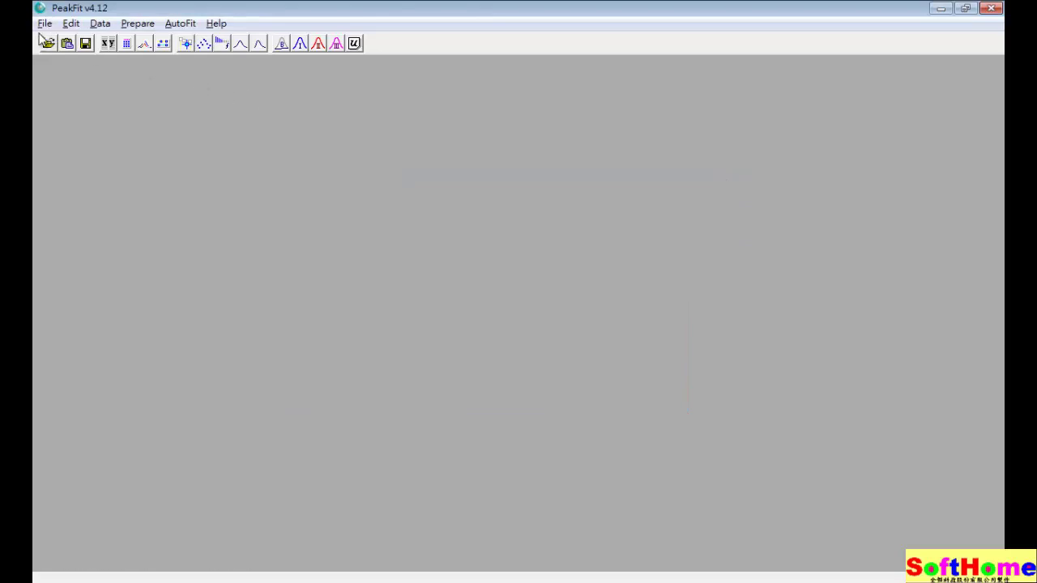
click(44, 23)
click(143, 262)
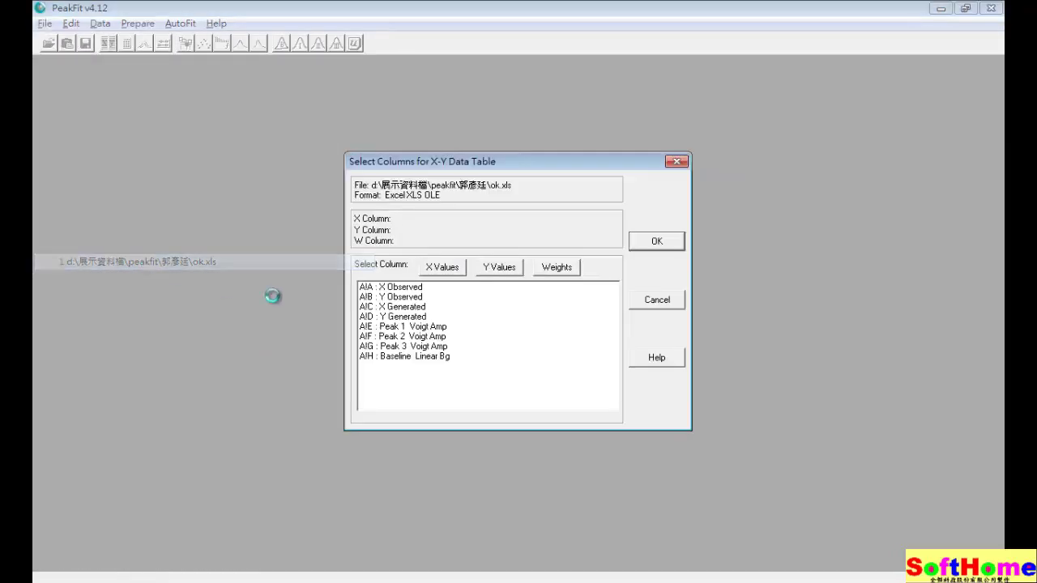
double_click(409, 307)
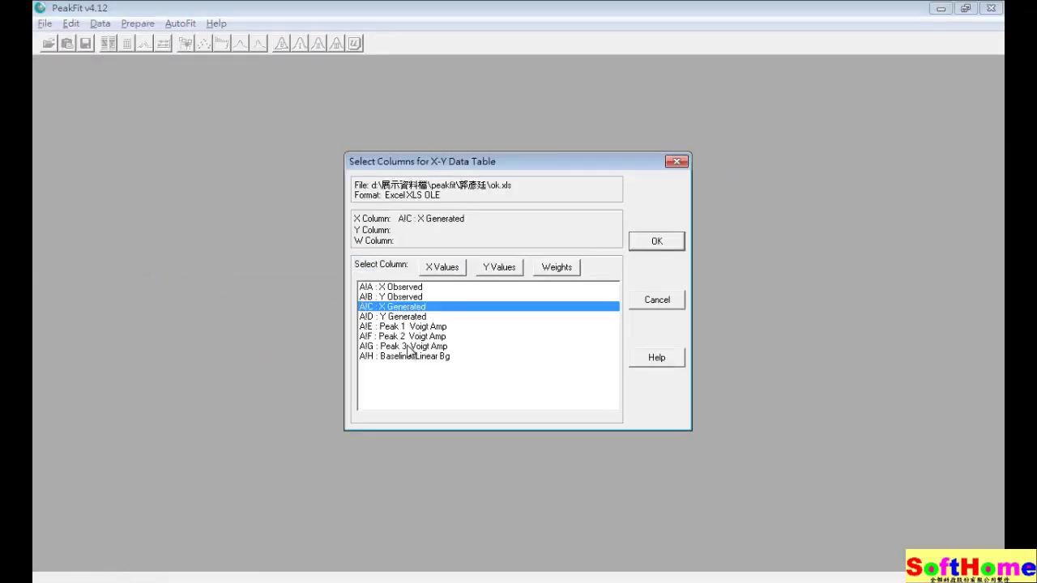
double_click(409, 347)
click(656, 242)
click(417, 371)
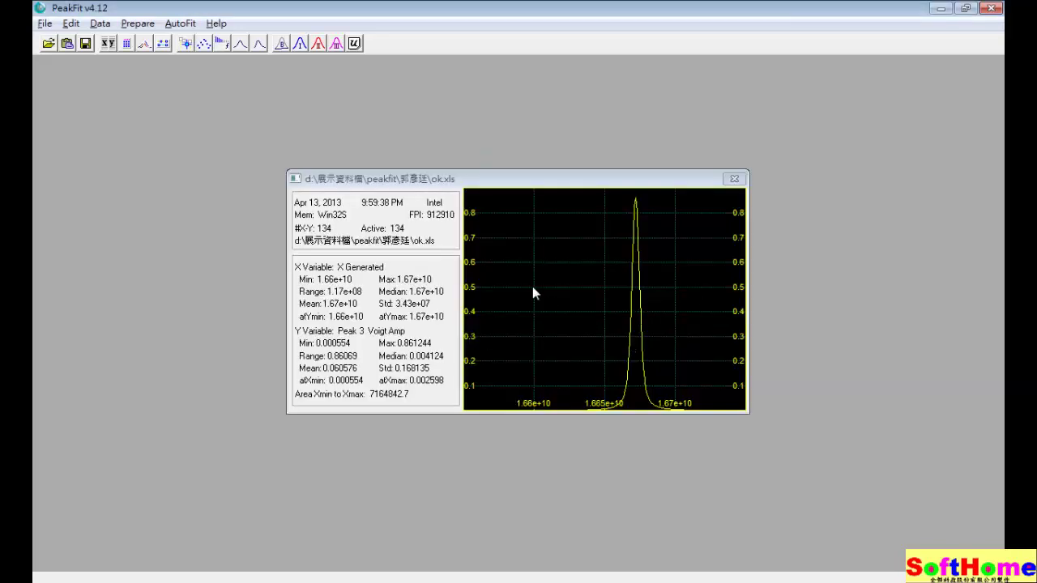
click(99, 26)
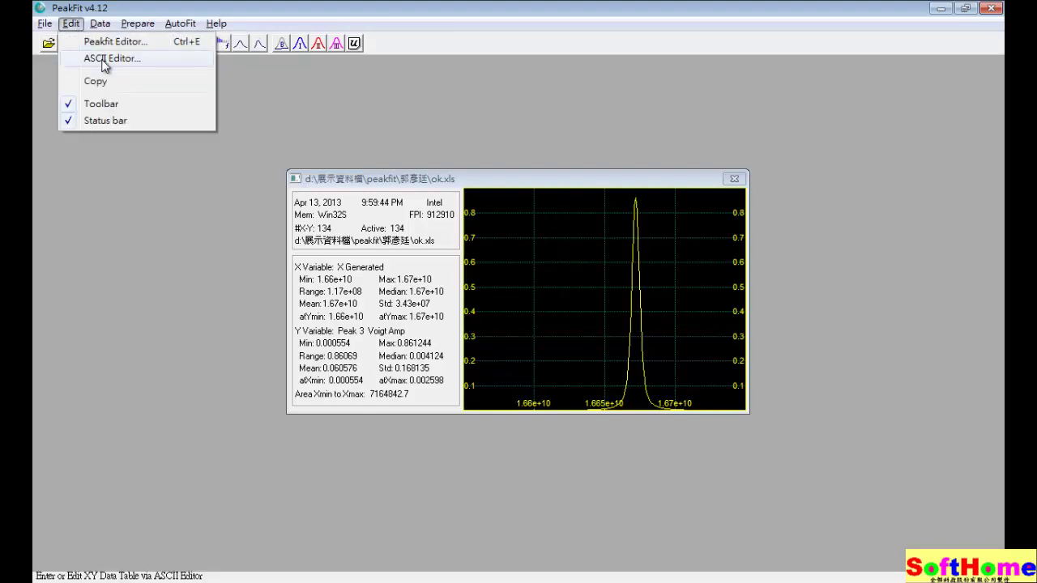
- Show the Peak 3 data in the maximized ASCII File Editor and scan down its value rows
click(105, 59)
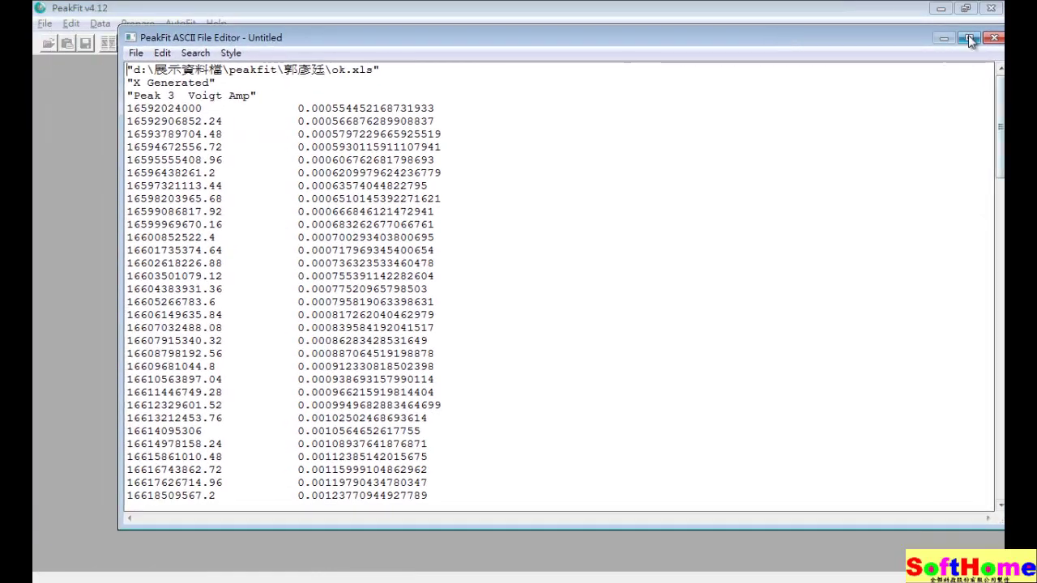
click(970, 39)
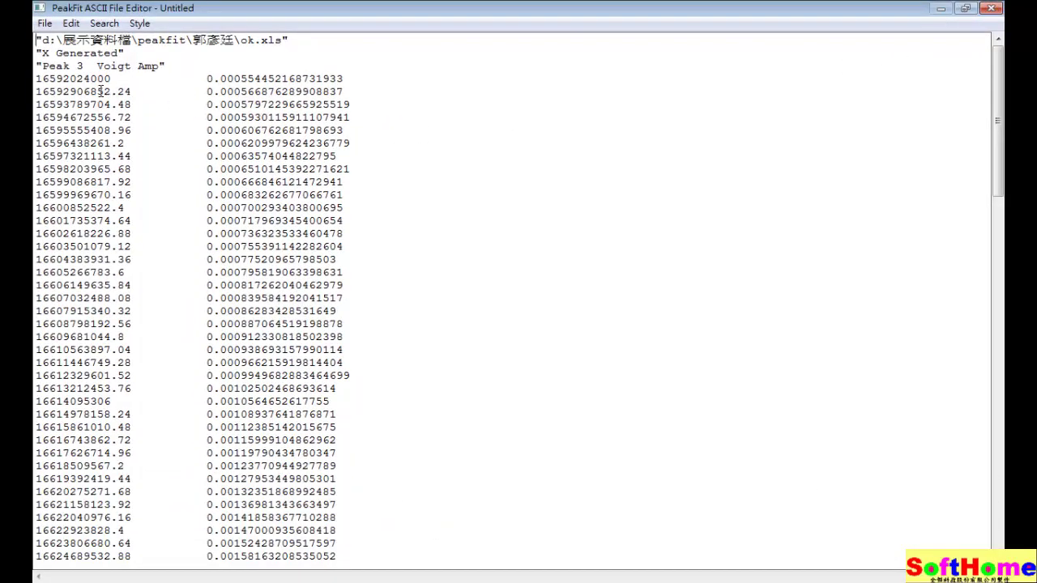
mouse_move(78, 91)
mouse_down()
mouse_move(35, 78)
mouse_move(90, 79)
mouse_up()
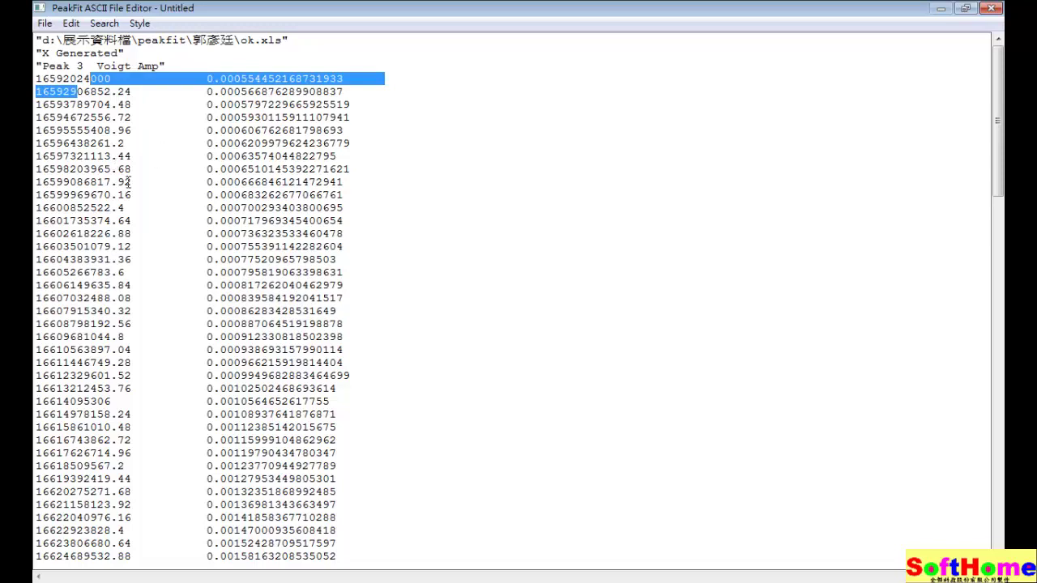
drag(119, 220, 127, 233)
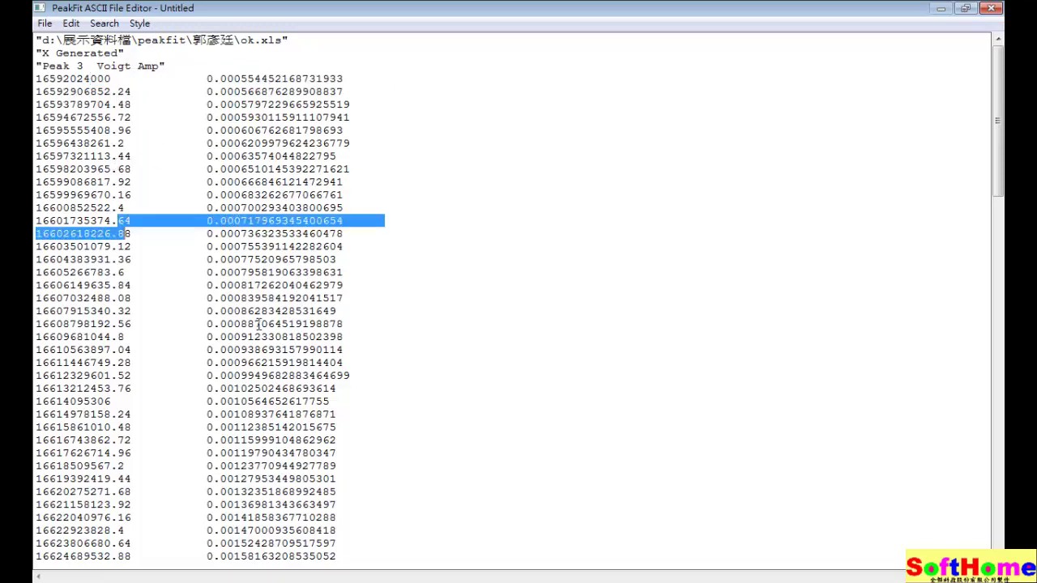
scroll(265, 328, down, 5)
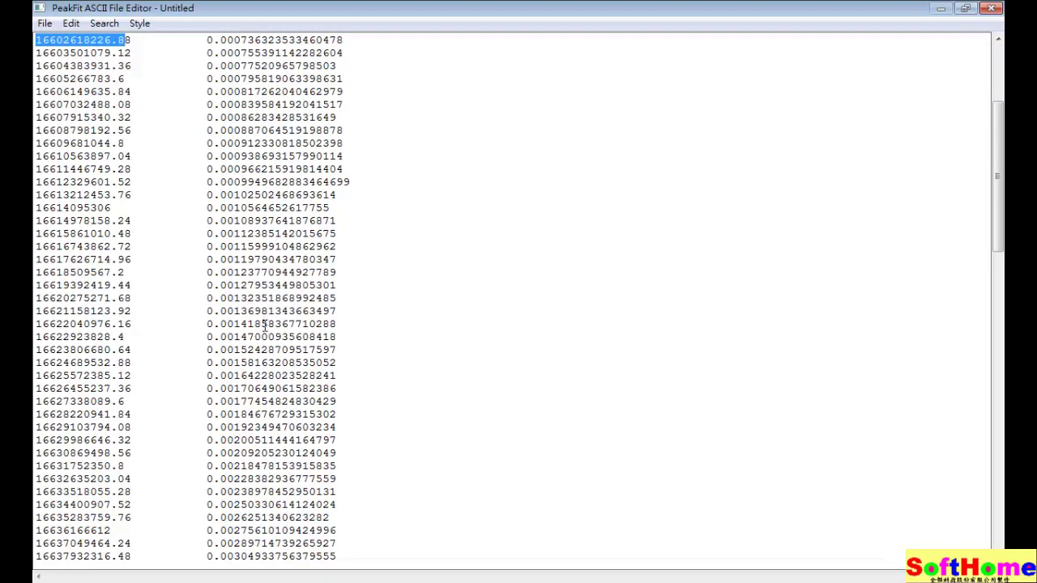
- Find the row at X 16672363553.84 and select its Peak 3 value 0.861244424823017
click(263, 324)
scroll(269, 333, down, 3)
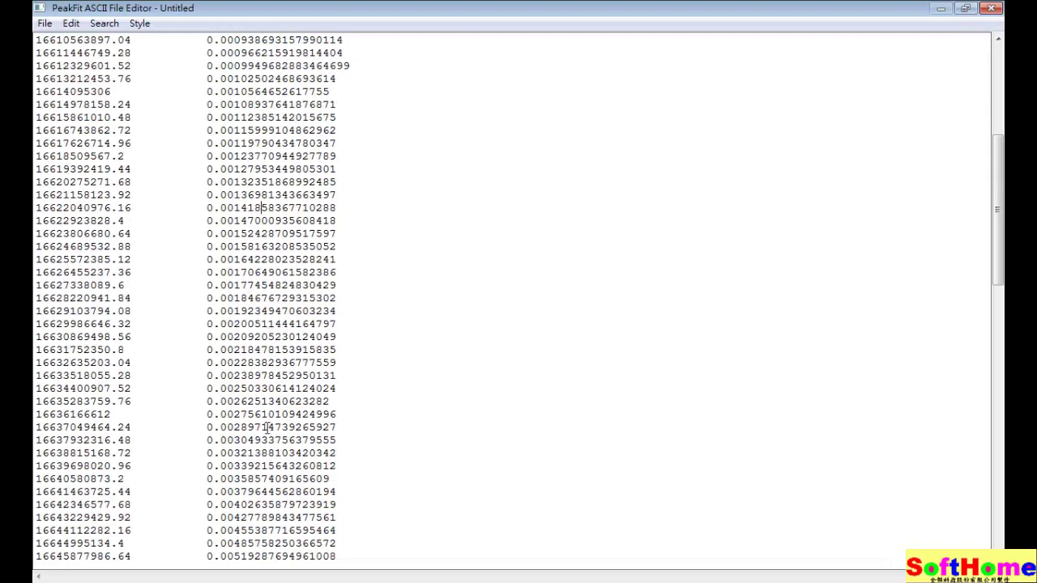
scroll(261, 433, down, 2)
scroll(262, 418, down, 6)
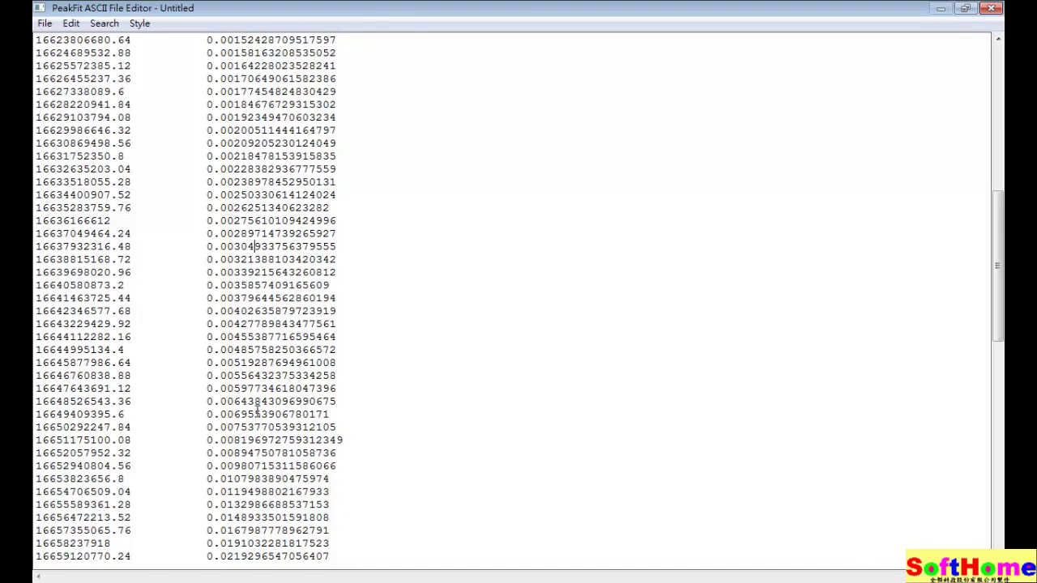
scroll(256, 408, down, 1)
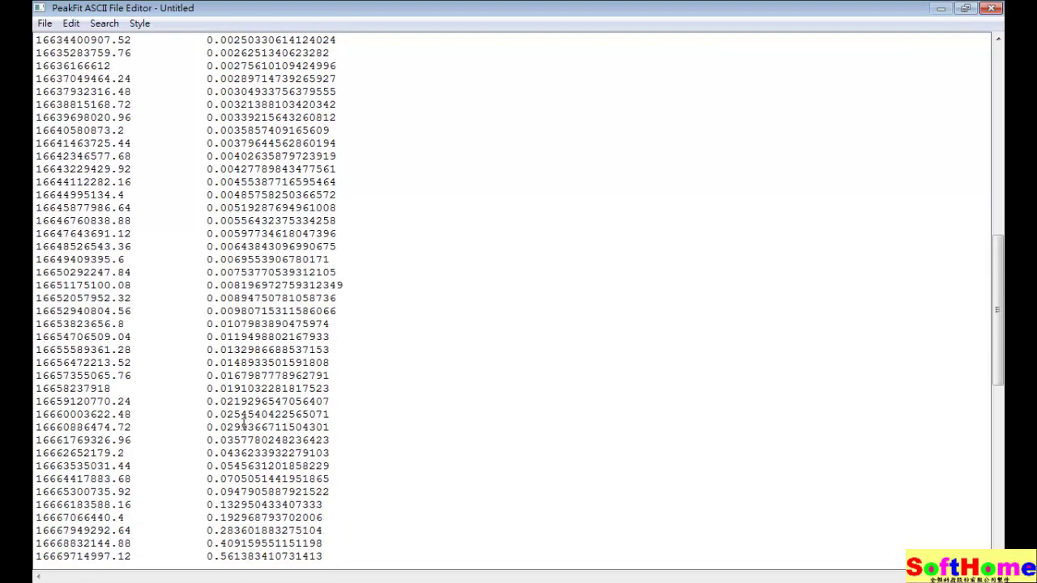
scroll(236, 415, down, 6)
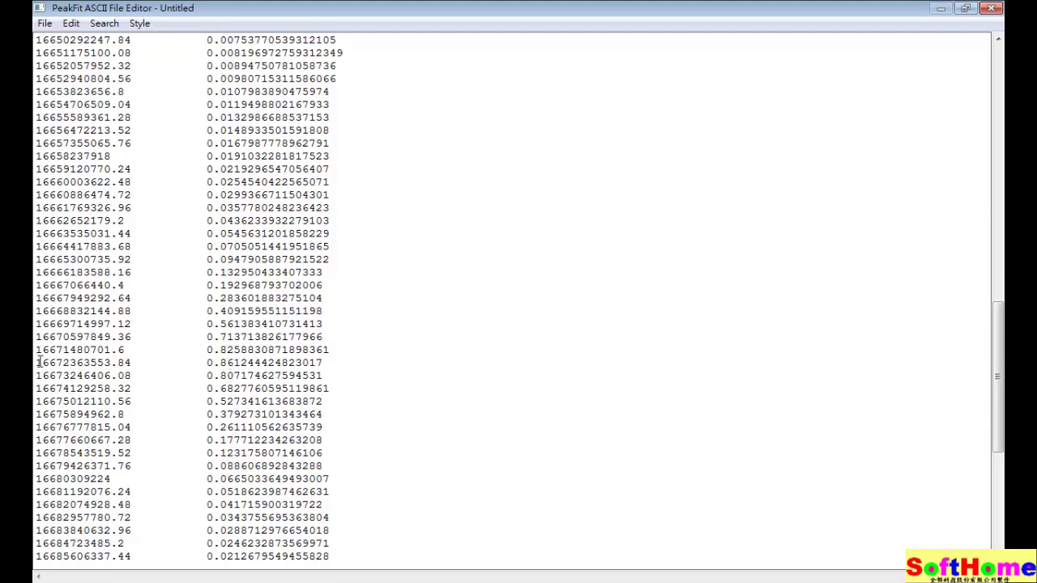
drag(37, 362, 329, 366)
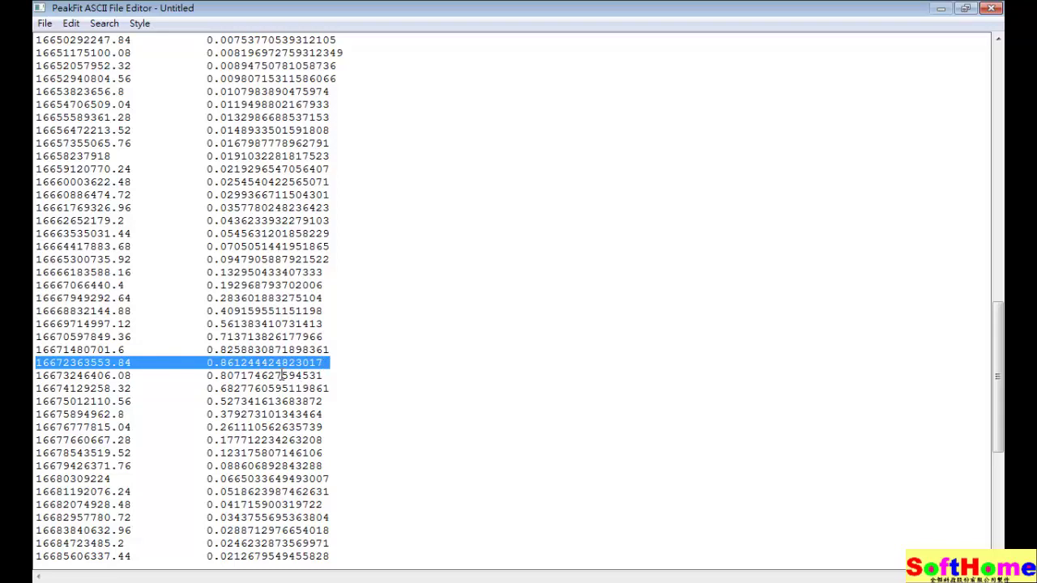
click(85, 362)
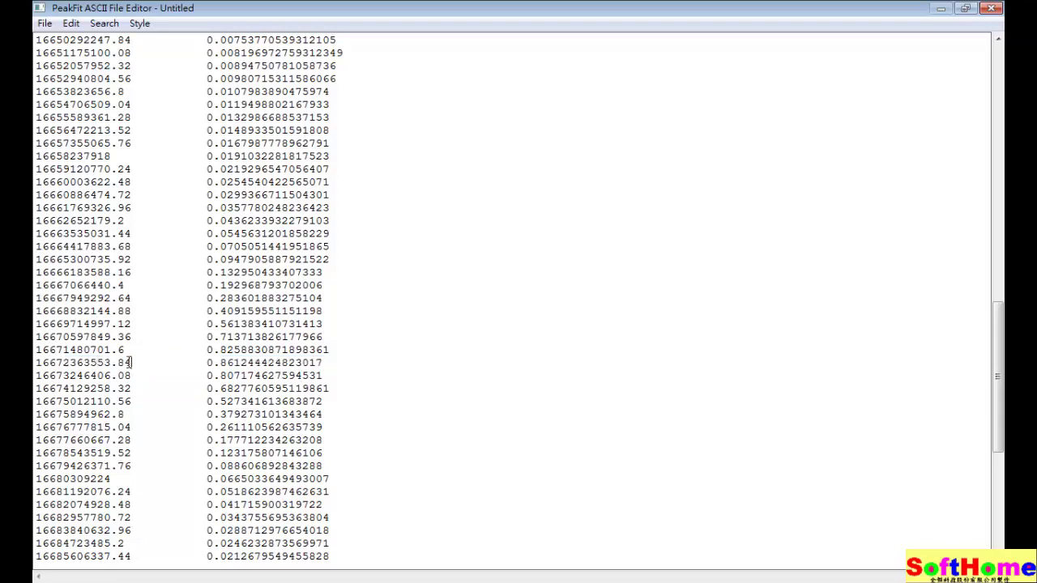
drag(132, 362, 35, 362)
click(125, 350)
drag(131, 362, 35, 362)
drag(204, 363, 343, 369)
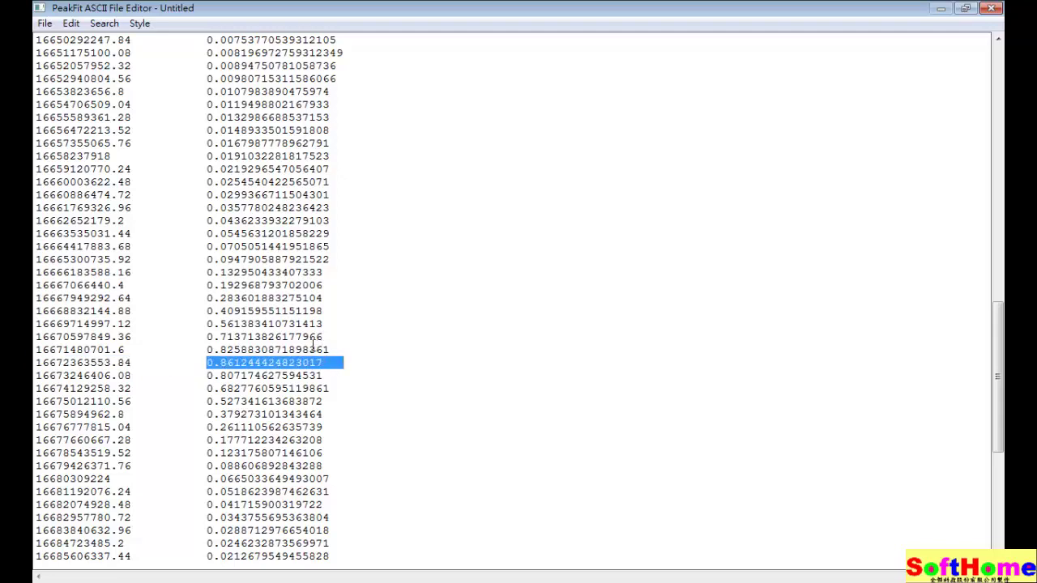